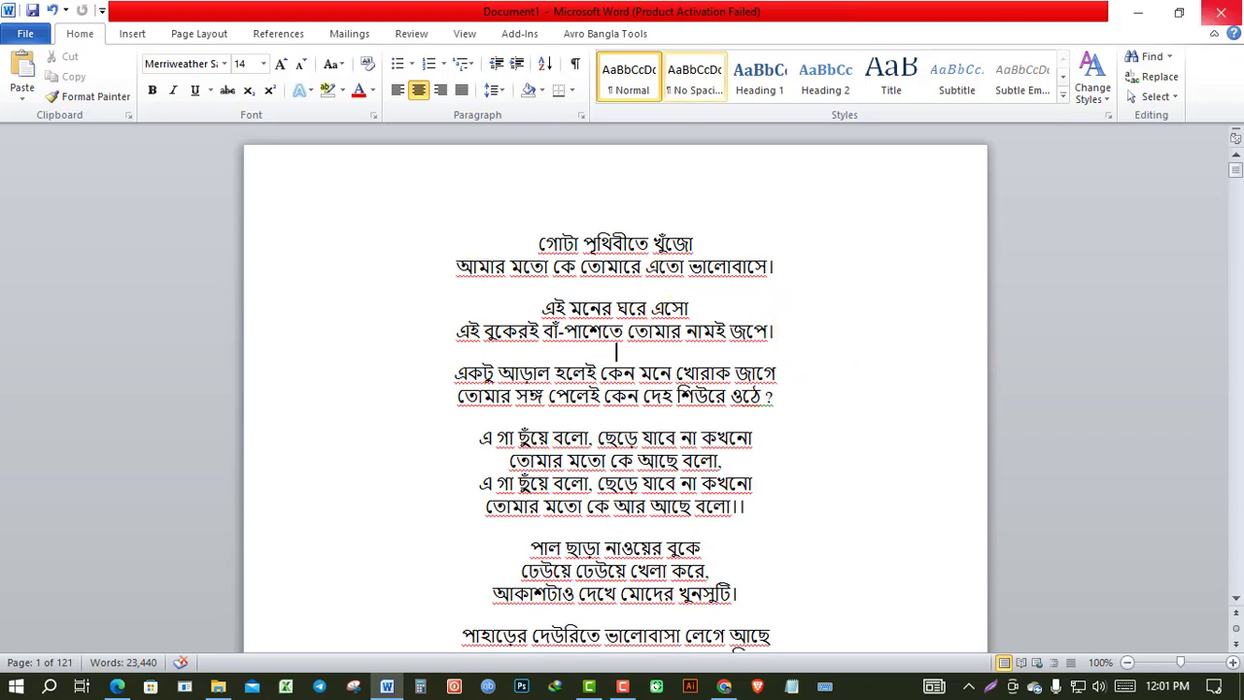
Look through the opening pages of the lyrics document and return to its beginning.
{"action": "scroll", "coordinate": [817, 323], "scroll_direction": "down", "scroll_amount": 3}
{"action": "scroll", "coordinate": [817, 323], "scroll_direction": "down", "scroll_amount": 20}
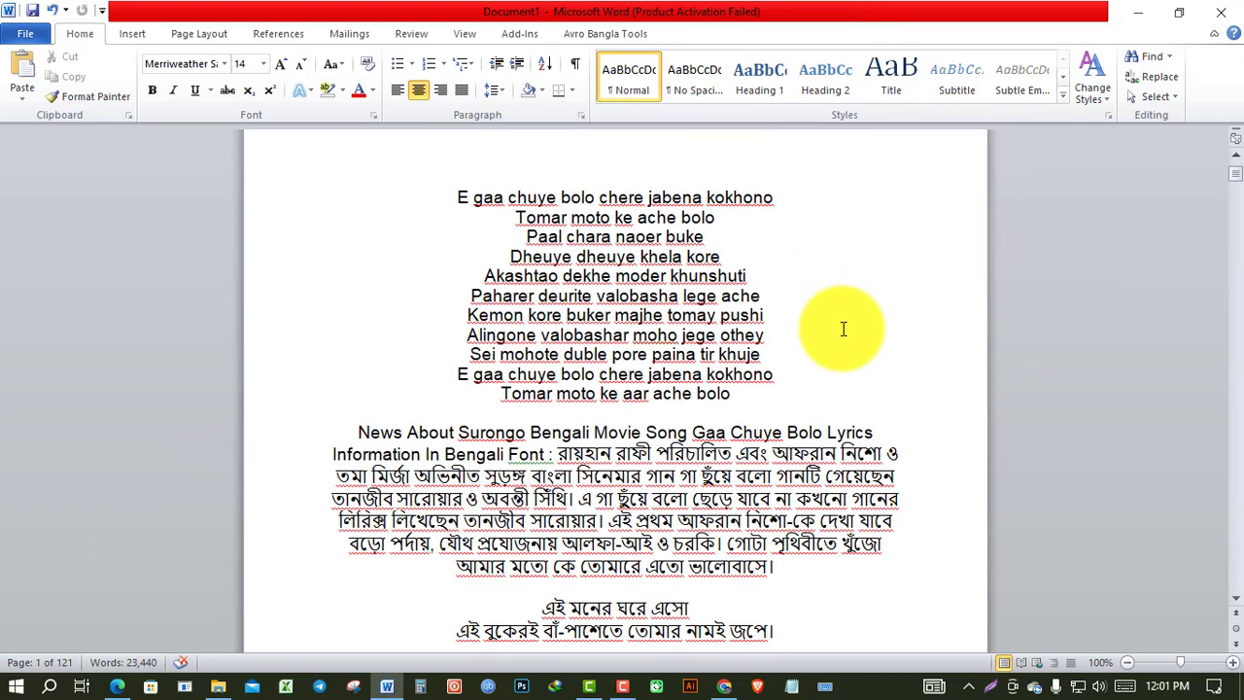
{"action": "scroll", "coordinate": [839, 325], "scroll_direction": "up", "scroll_amount": 6}
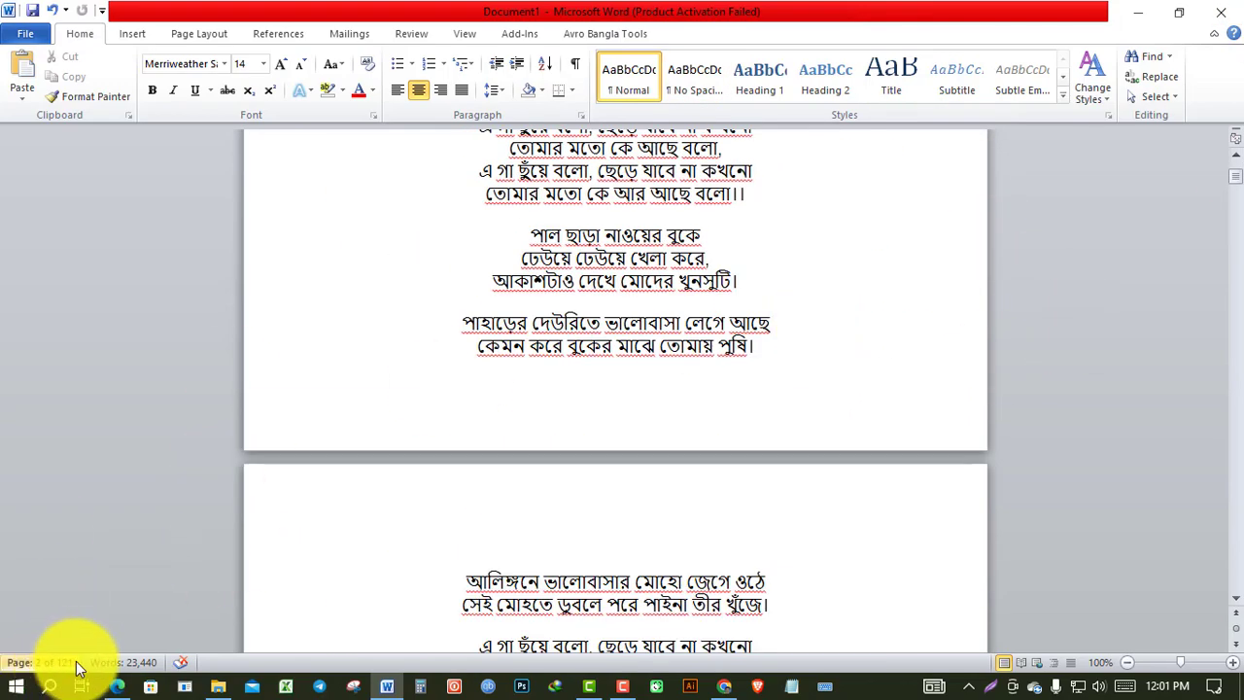
{"action": "scroll", "coordinate": [744, 469], "scroll_direction": "up", "scroll_amount": 3}
{"action": "scroll", "coordinate": [744, 466], "scroll_direction": "up", "scroll_amount": 10}
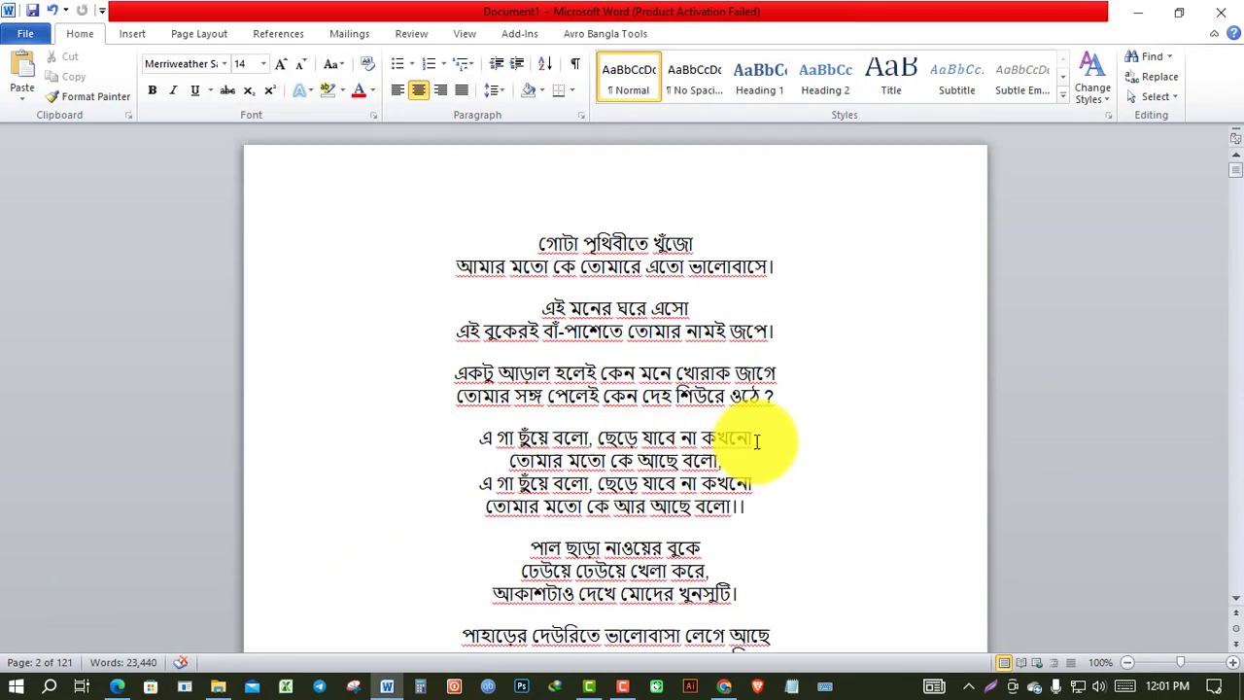
{"action": "scroll", "coordinate": [730, 320], "scroll_direction": "down", "scroll_amount": 5}
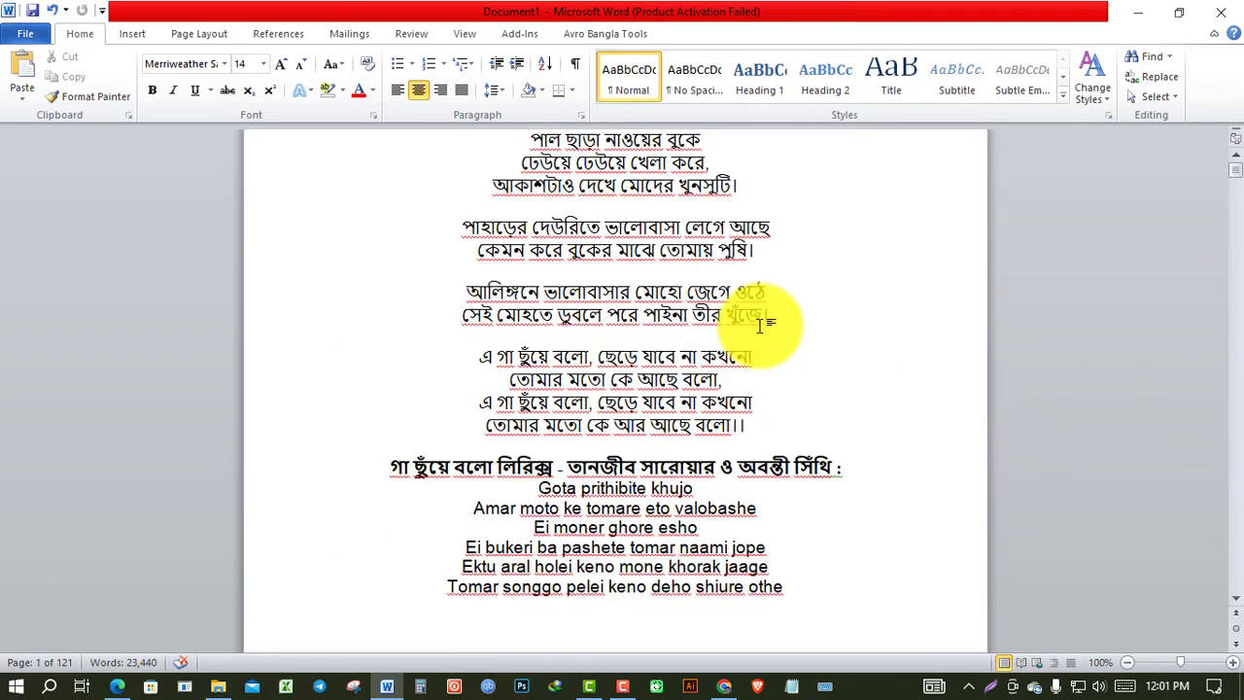
{"action": "scroll", "coordinate": [641, 340], "scroll_direction": "up", "scroll_amount": 5}
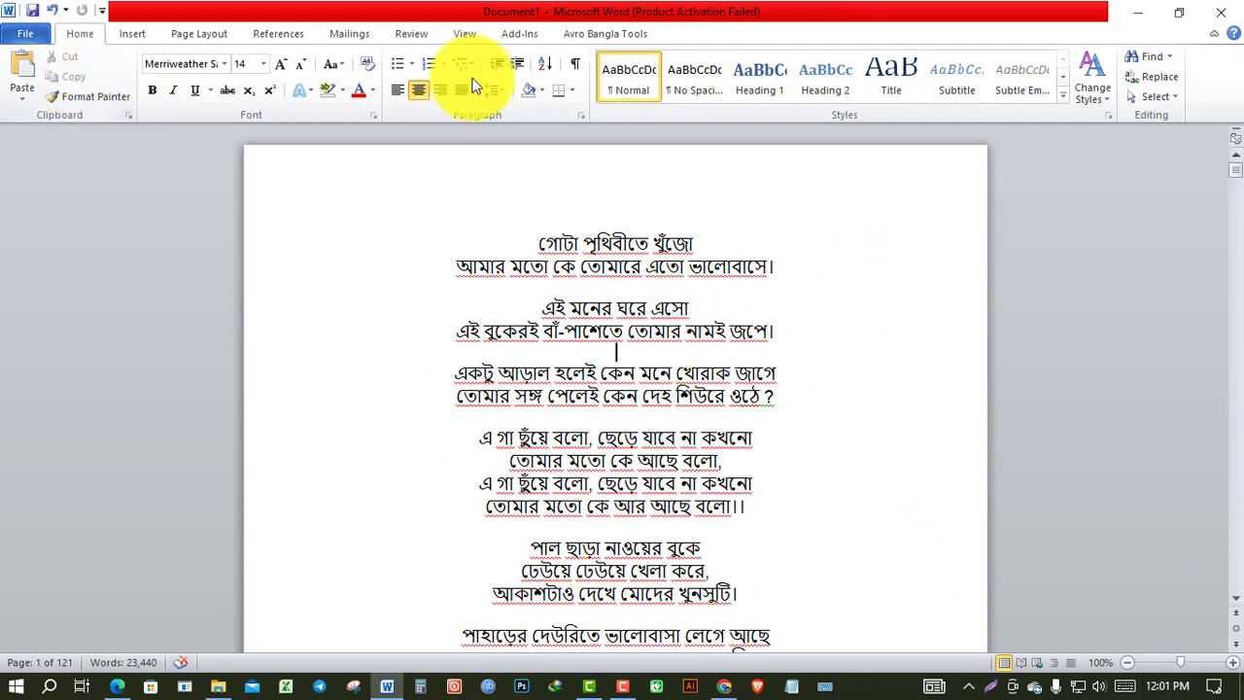
{"action": "left_click", "coordinate": [25, 33]}
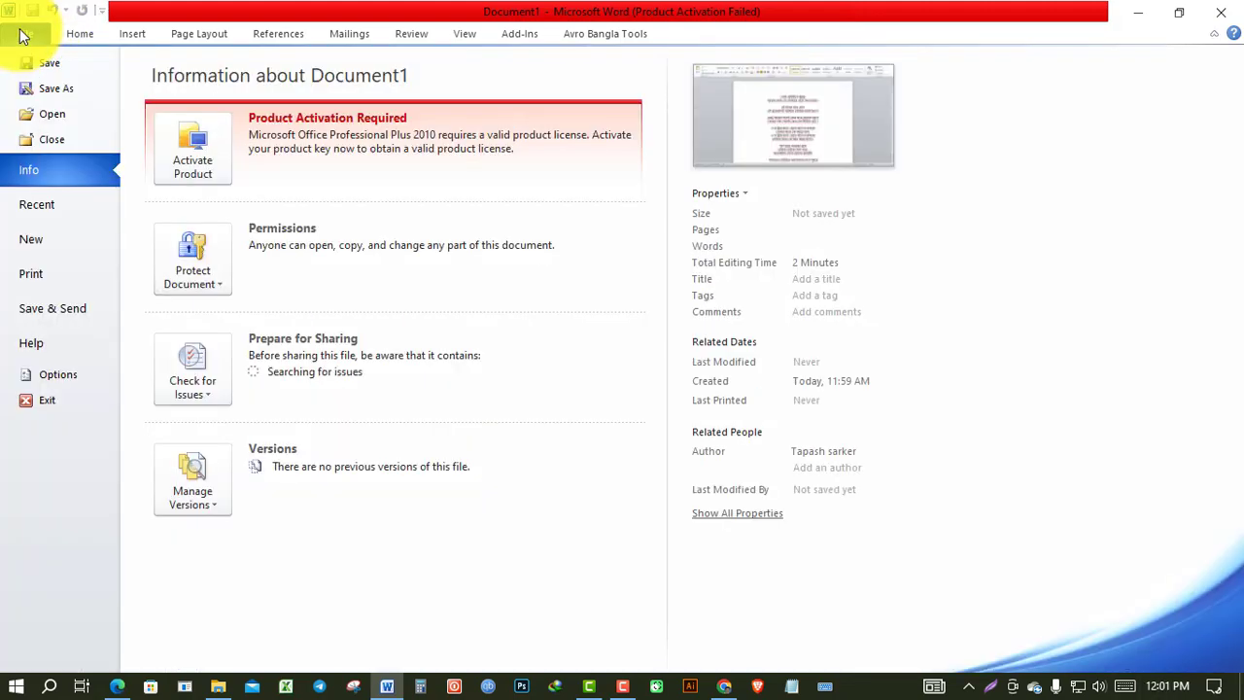
{"action": "left_click", "coordinate": [37, 277]}
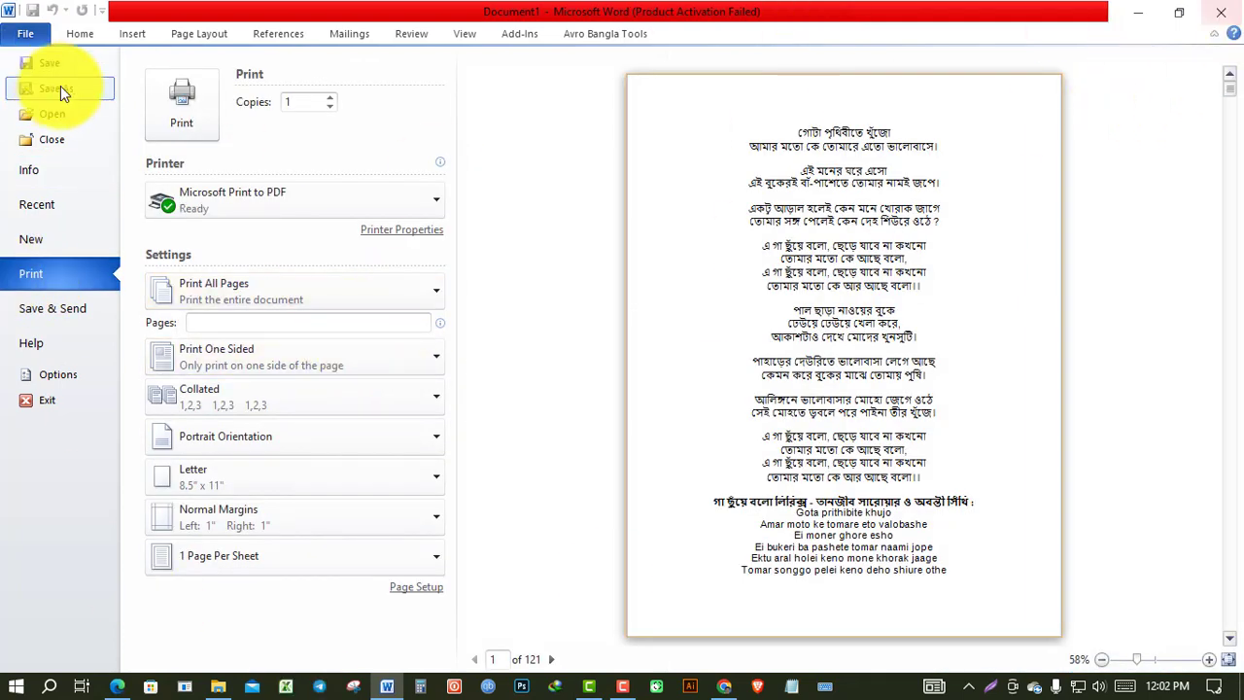
{"action": "left_click", "coordinate": [27, 31]}
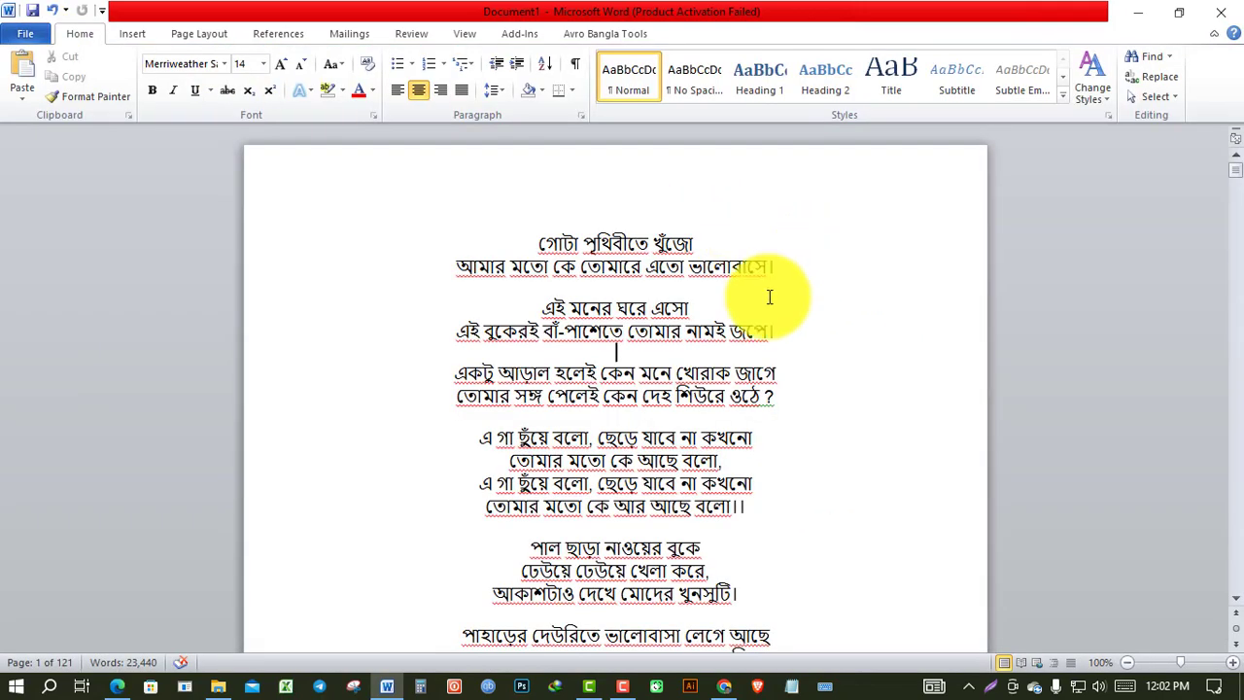
Open the document's print settings and review the available printers, keeping Microsoft Print to PDF.
{"action": "key", "text": "ctrl+p"}
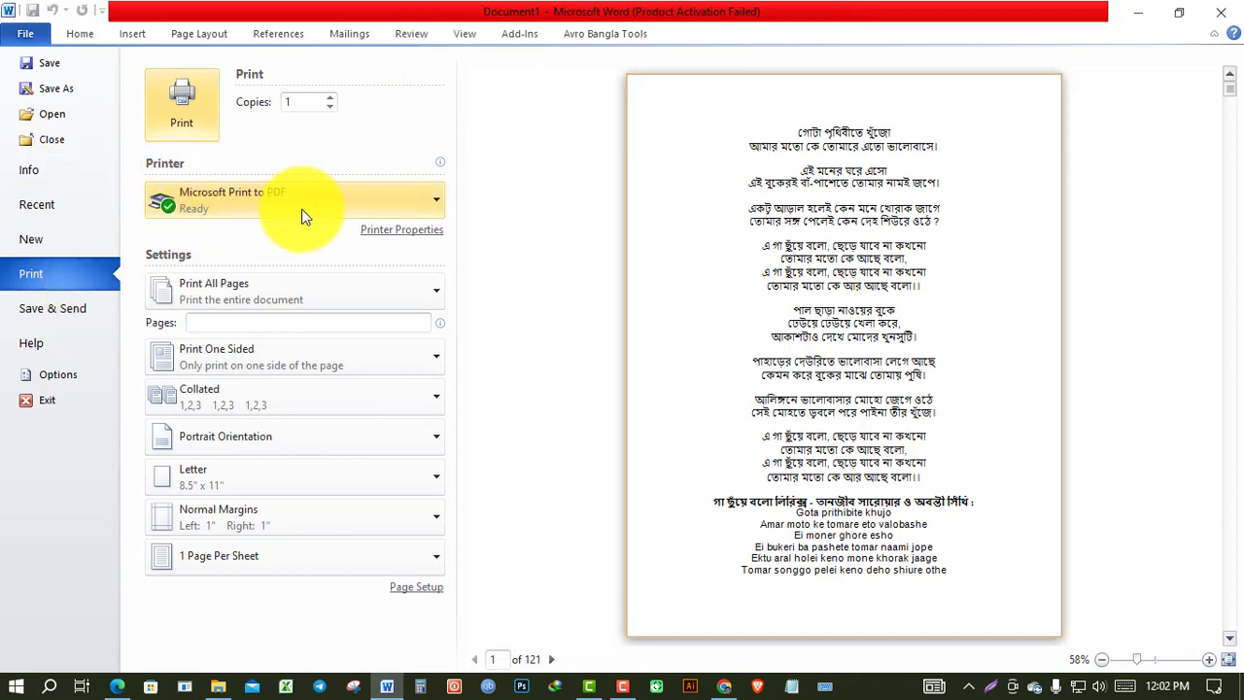
{"action": "left_click", "coordinate": [439, 204]}
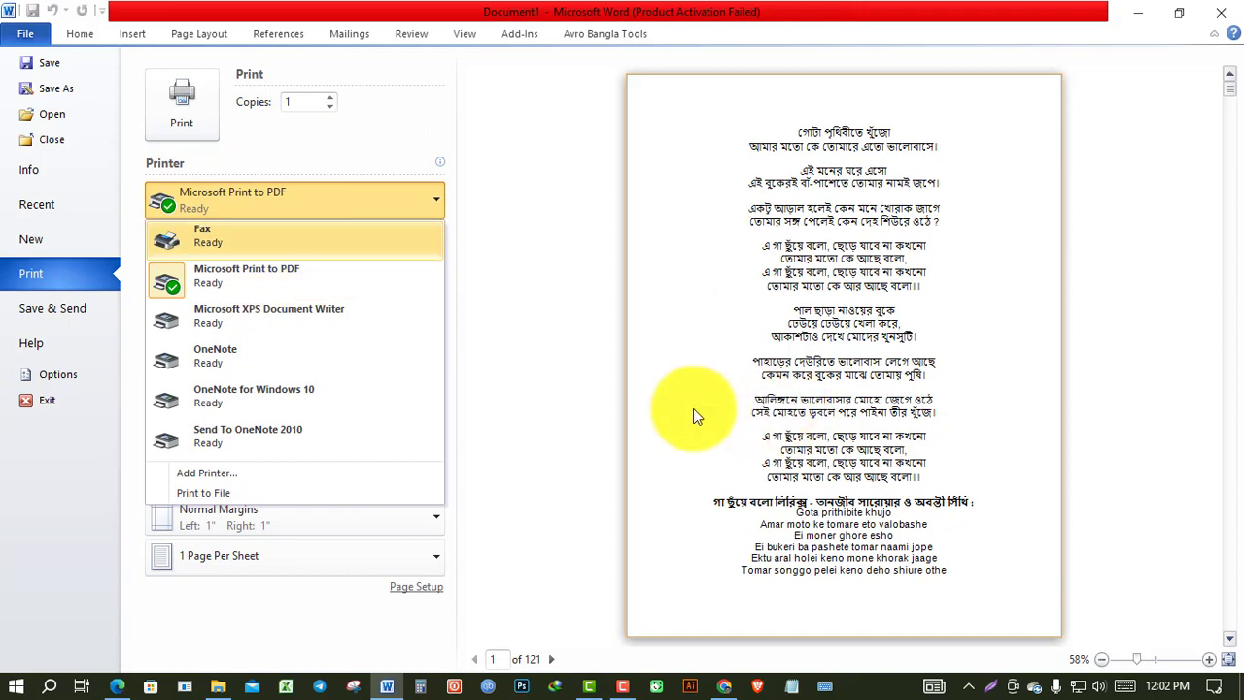
{"action": "left_click", "coordinate": [489, 237]}
{"action": "left_click", "coordinate": [265, 197]}
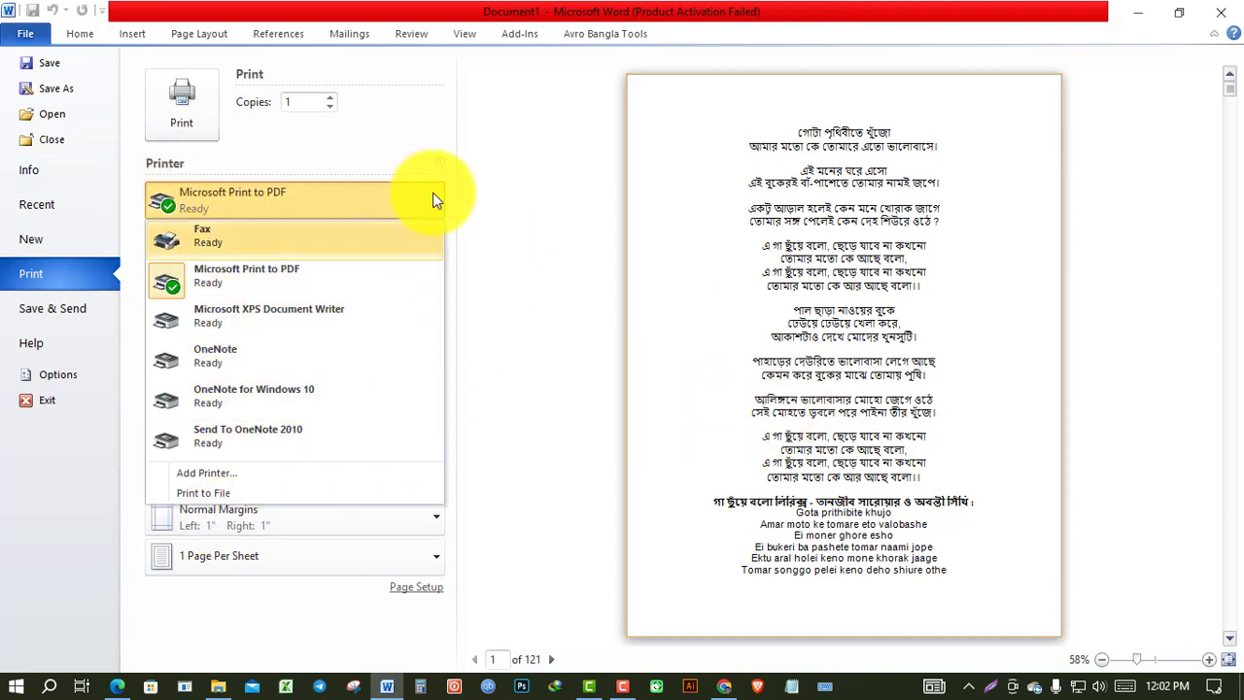
{"action": "left_click", "coordinate": [517, 198]}
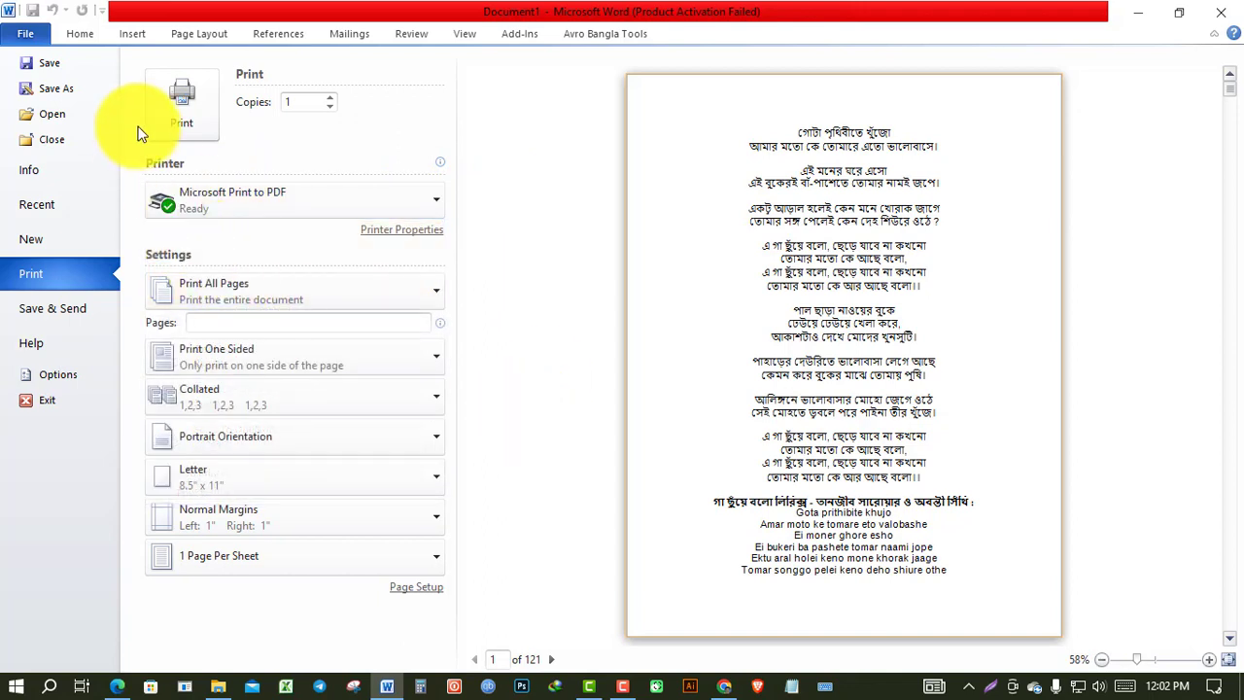
Set a custom print range of pages 1,3,7 and check pages in the print preview.
{"action": "left_click", "coordinate": [433, 289]}
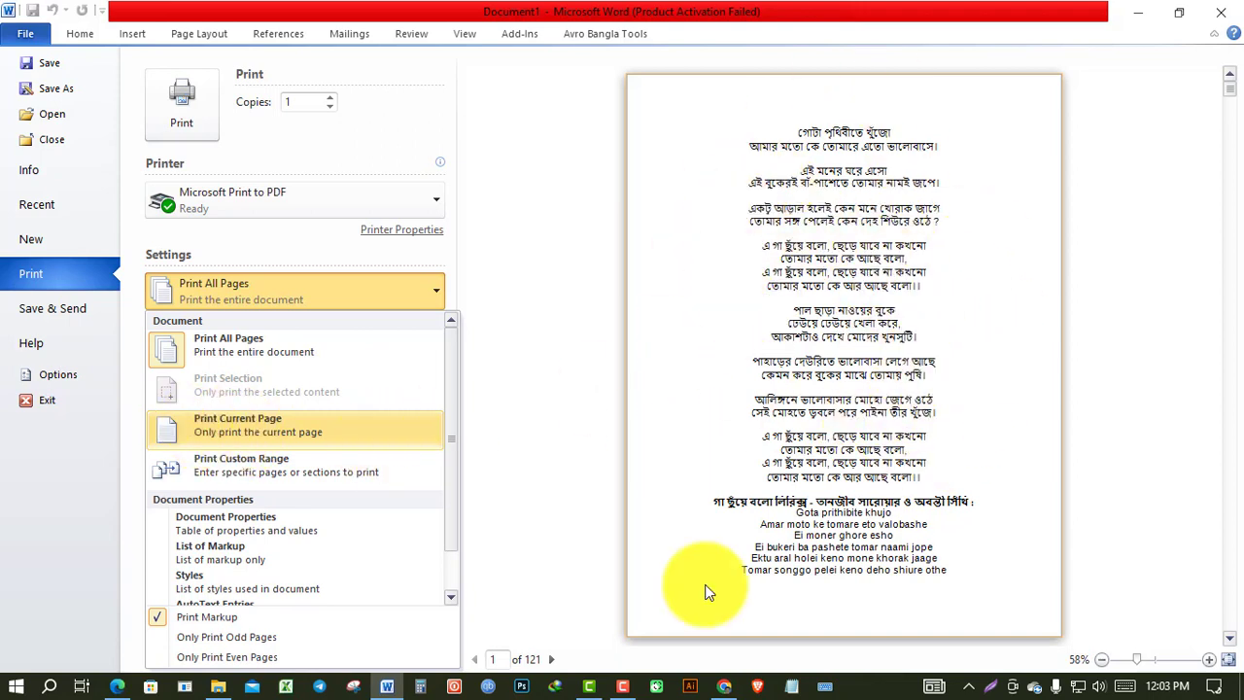
{"action": "left_click", "coordinate": [258, 471]}
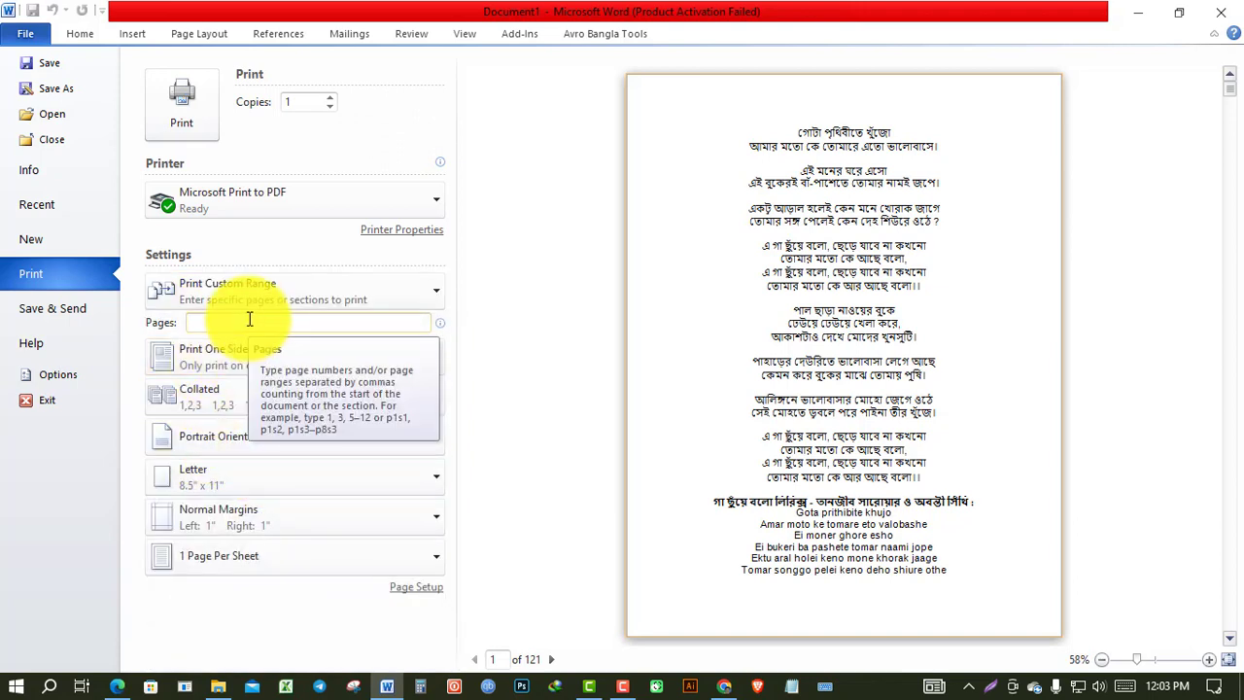
{"action": "type", "text": "1,3,7"}
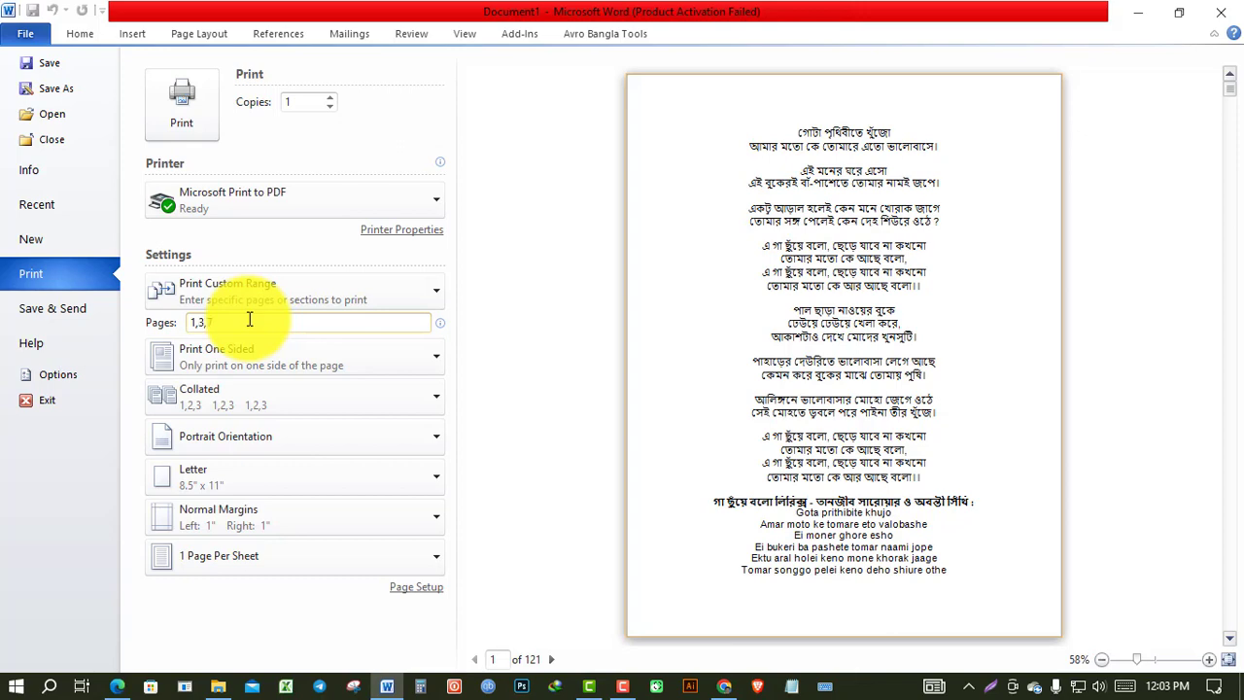
{"action": "scroll", "coordinate": [697, 372], "scroll_direction": "down", "scroll_amount": 2}
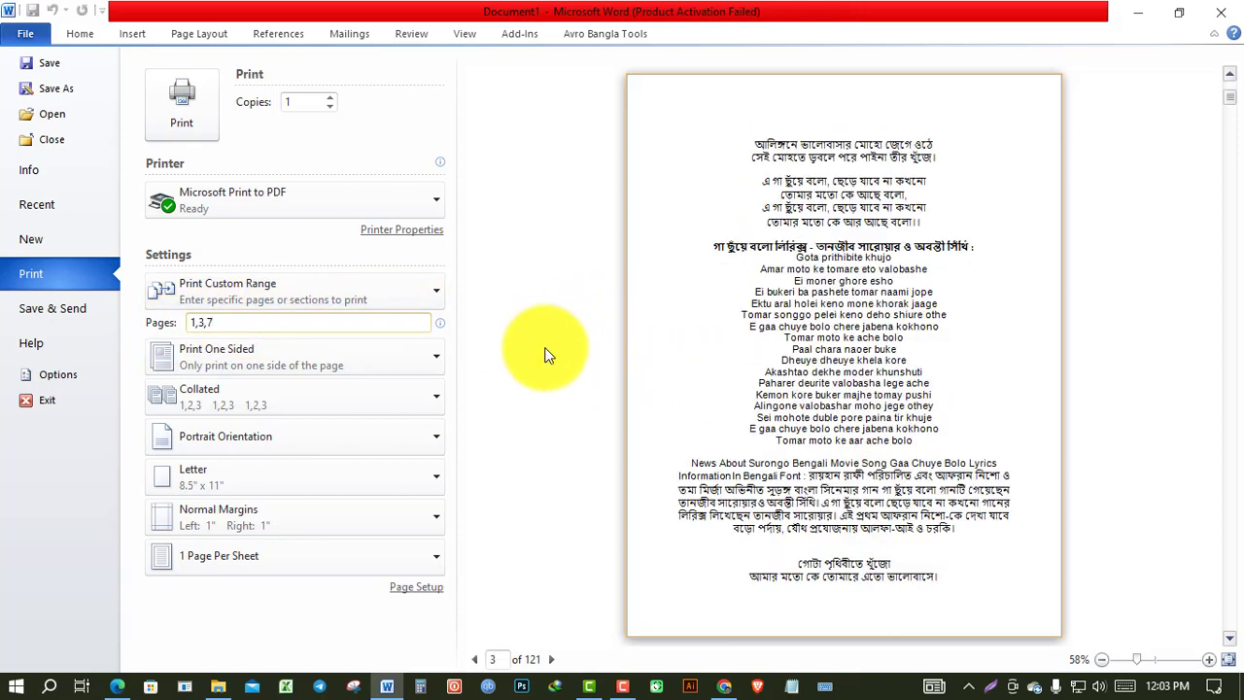
{"action": "scroll", "coordinate": [751, 339], "scroll_direction": "up", "scroll_amount": 2}
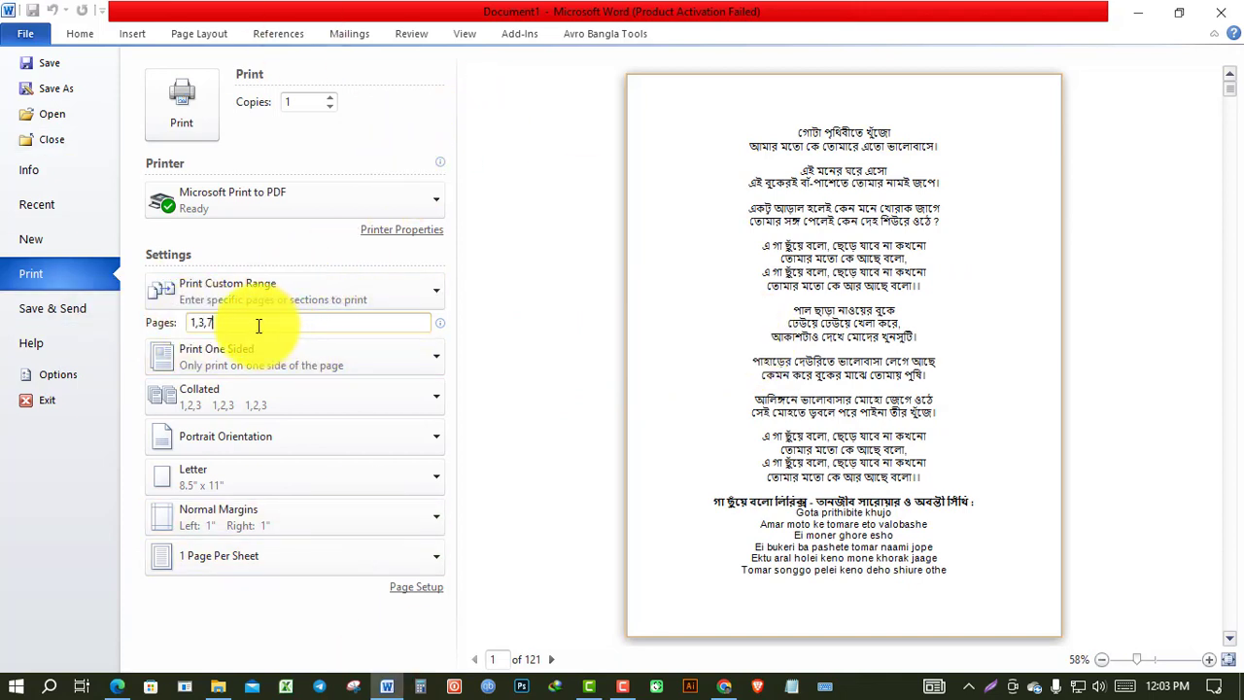
Clear the custom page range, try starting a range with "1-", and empty the entry again.
{"action": "left_click_drag", "start_coordinate": [258, 326], "coordinate": [185, 325]}
{"action": "key", "text": "BackSpace"}
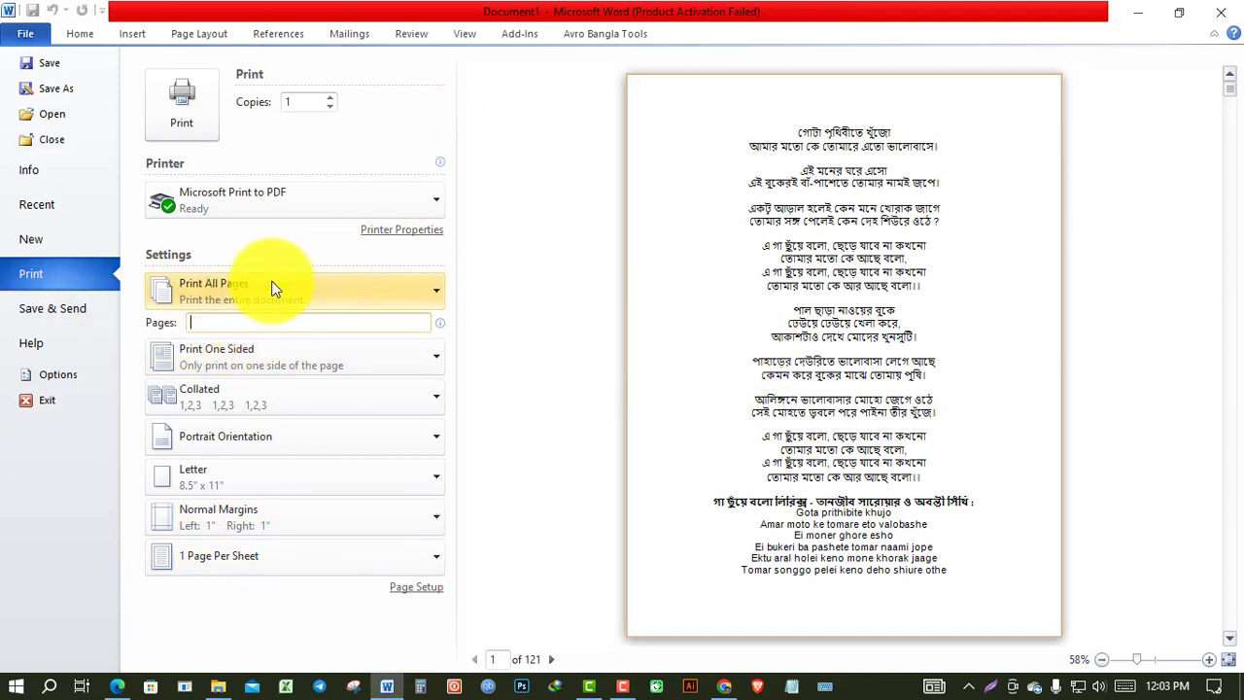
{"action": "type", "text": "1-"}
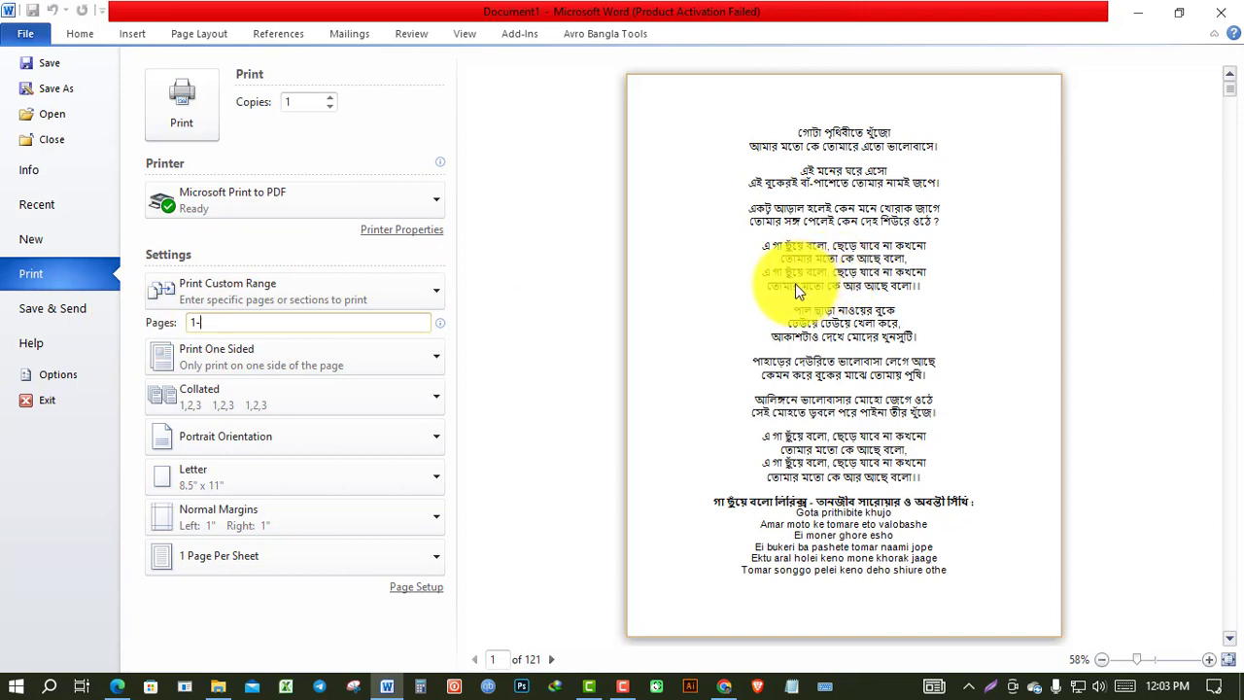
{"action": "key", "text": "BackSpace"}
{"action": "key", "text": "BackSpace"}
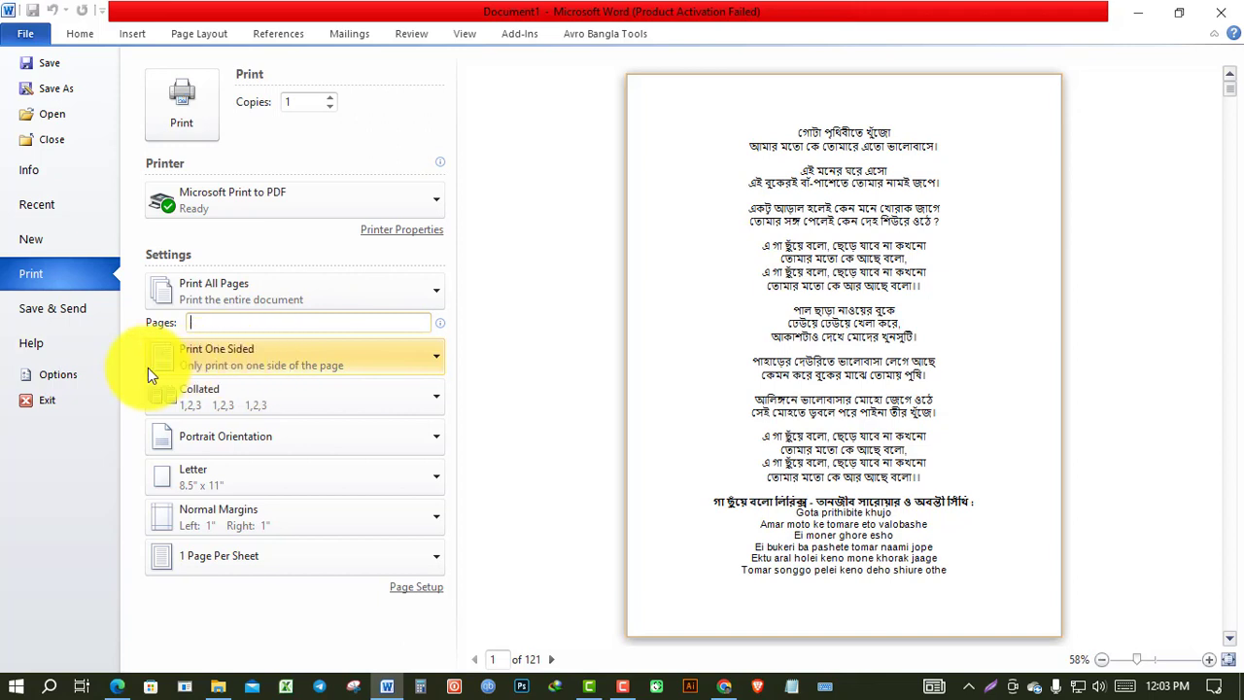
Try Manually Print on Both Sides and switch back to Print One Sided.
{"action": "left_click", "coordinate": [432, 368]}
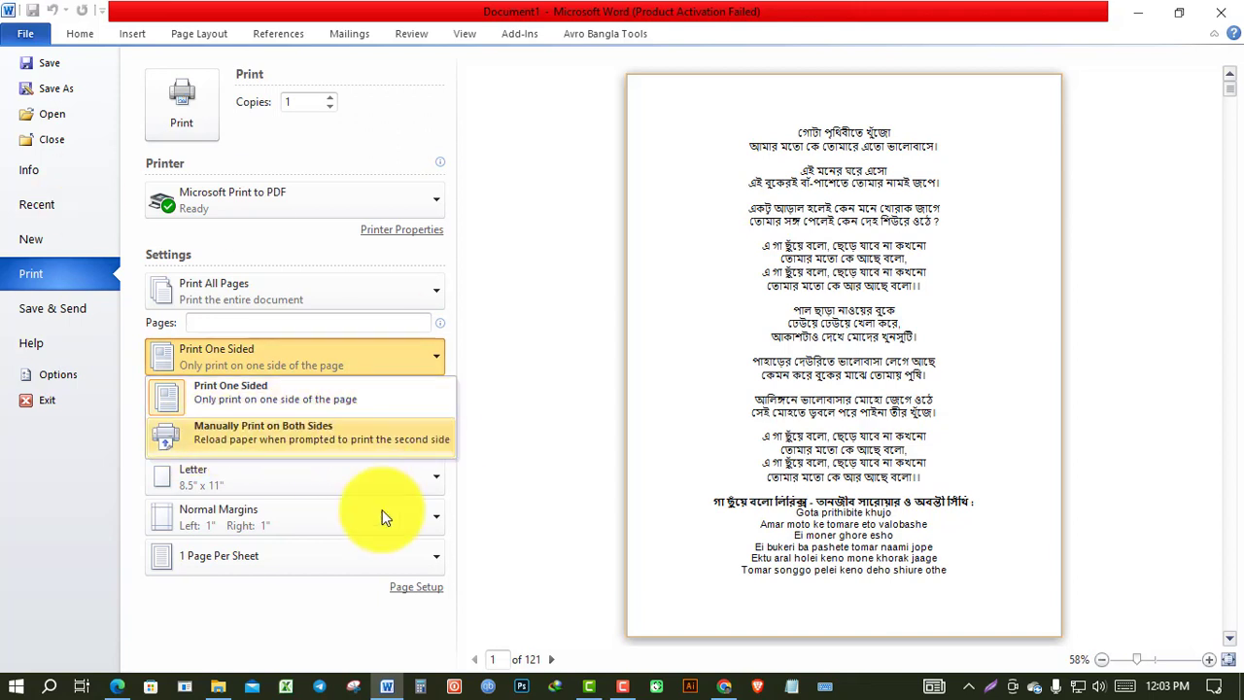
{"action": "left_click", "coordinate": [274, 431]}
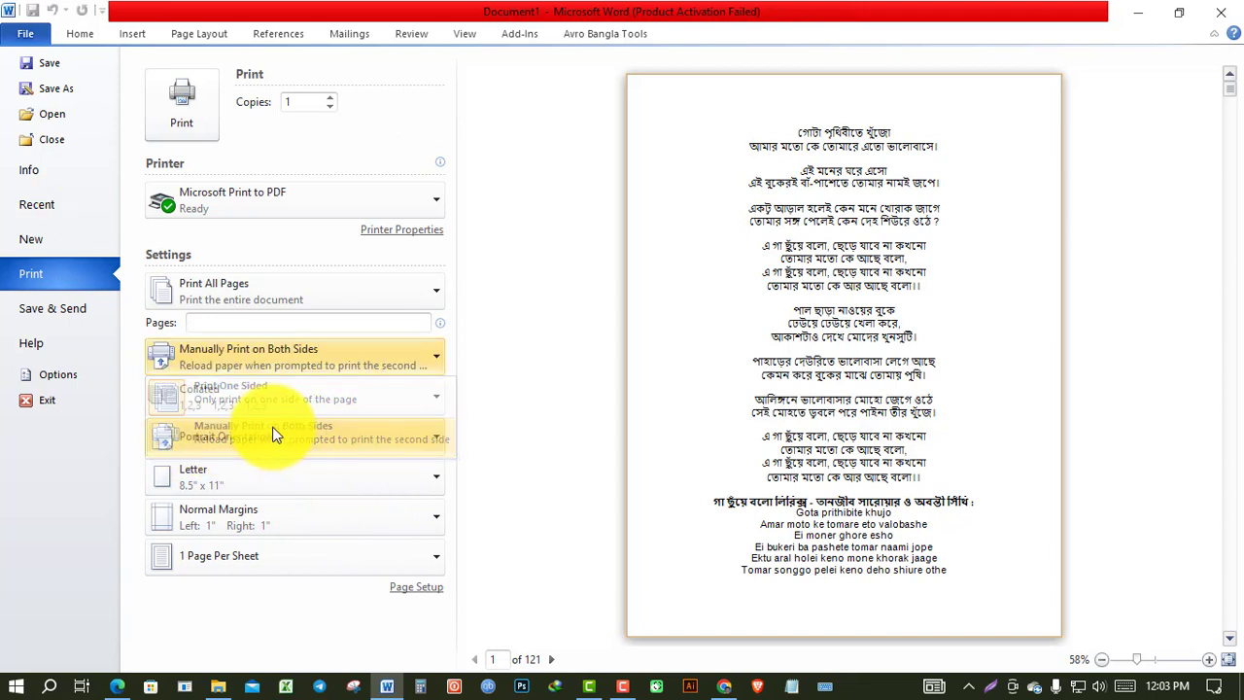
{"action": "left_click", "coordinate": [360, 364]}
{"action": "left_click", "coordinate": [334, 397]}
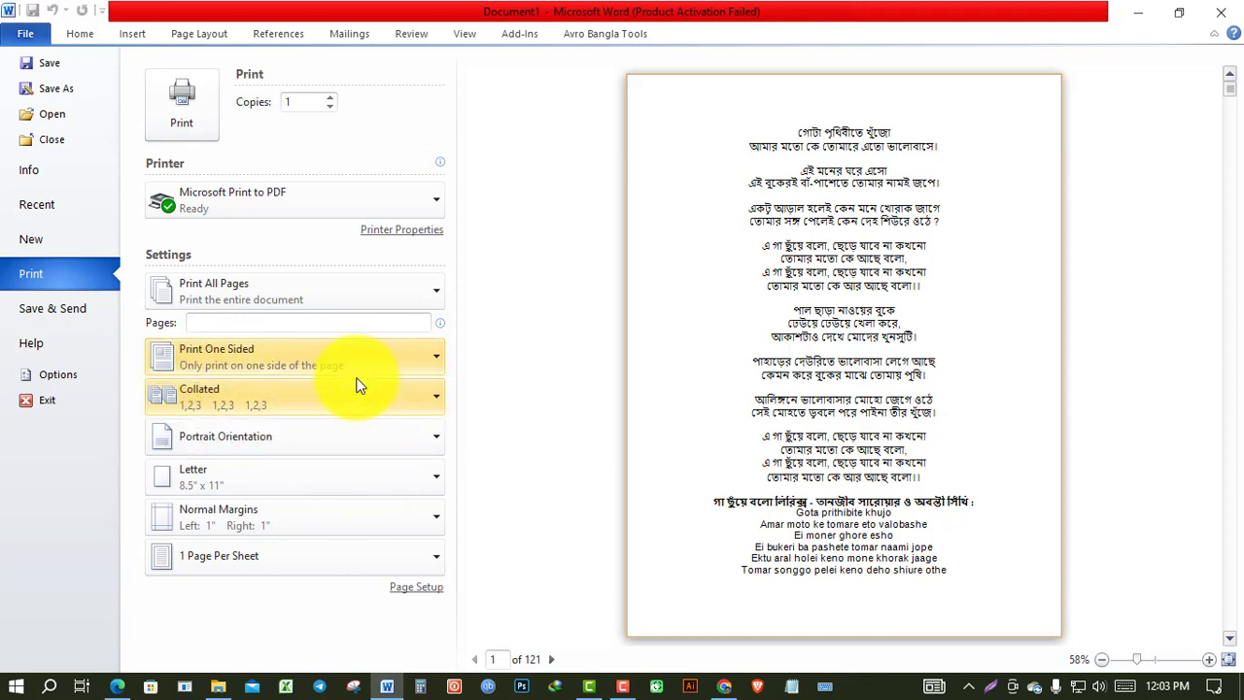
{"action": "left_click", "coordinate": [258, 359]}
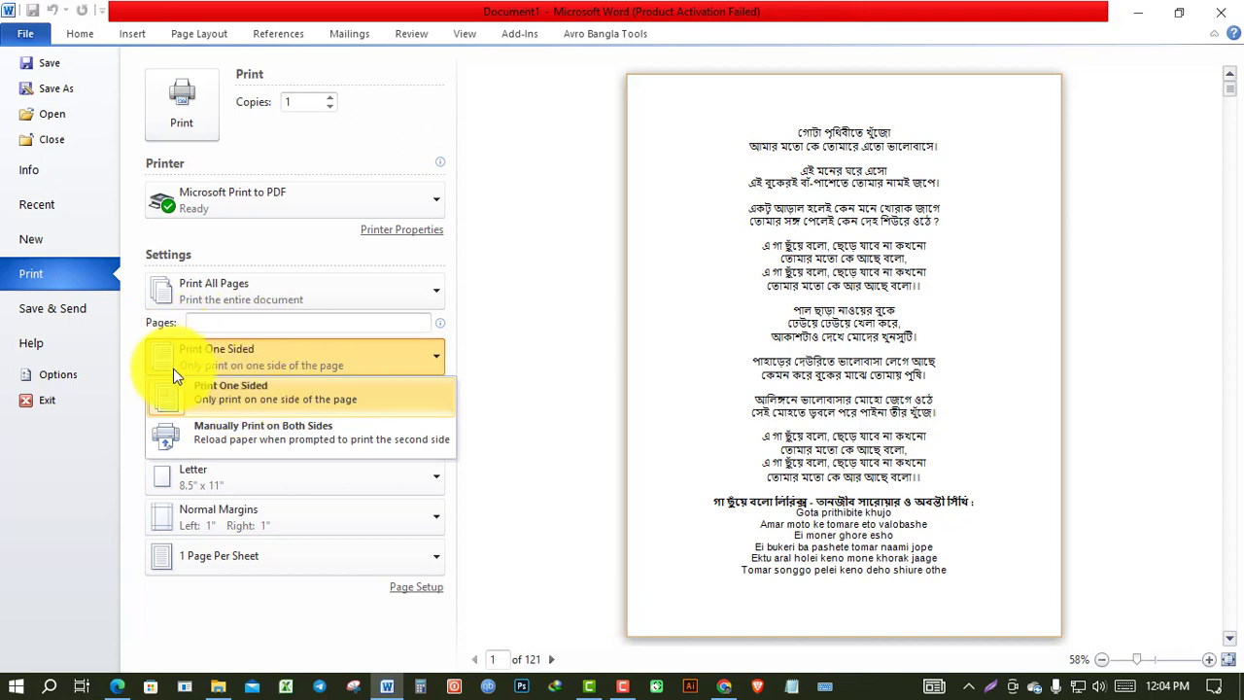
{"action": "left_click", "coordinate": [262, 395]}
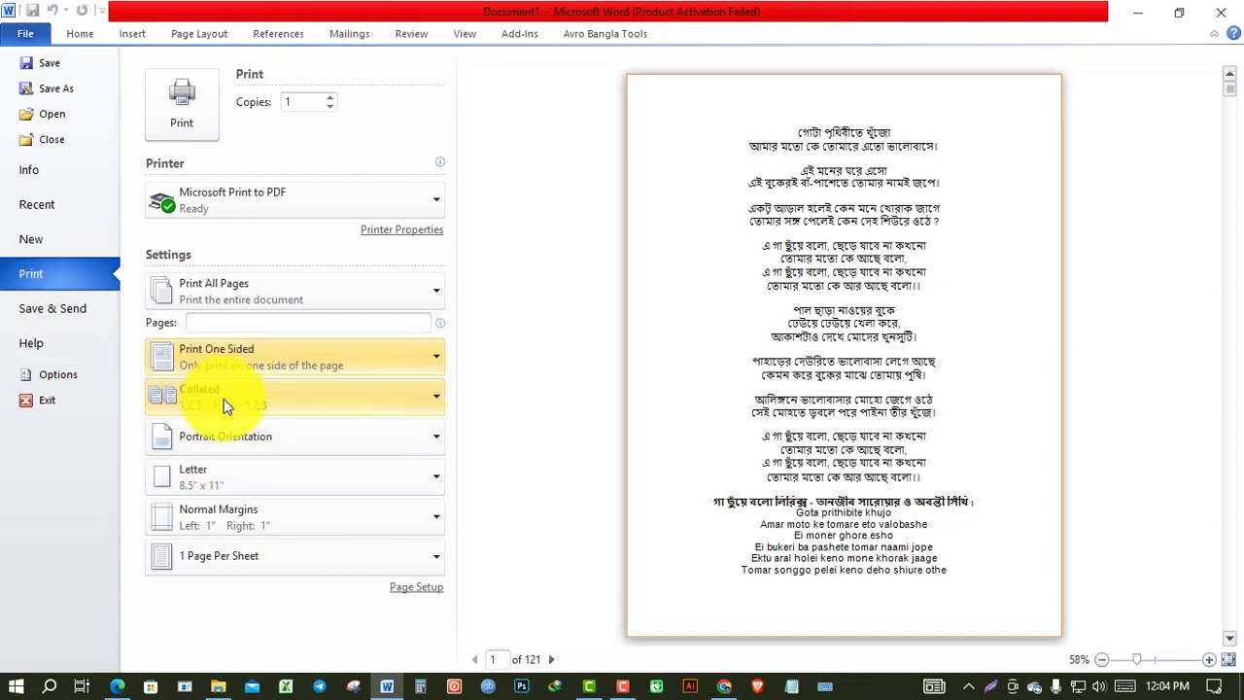
Set the custom print range to pages 1-3 and review the collation options, keeping Collated.
{"action": "left_click", "coordinate": [224, 398]}
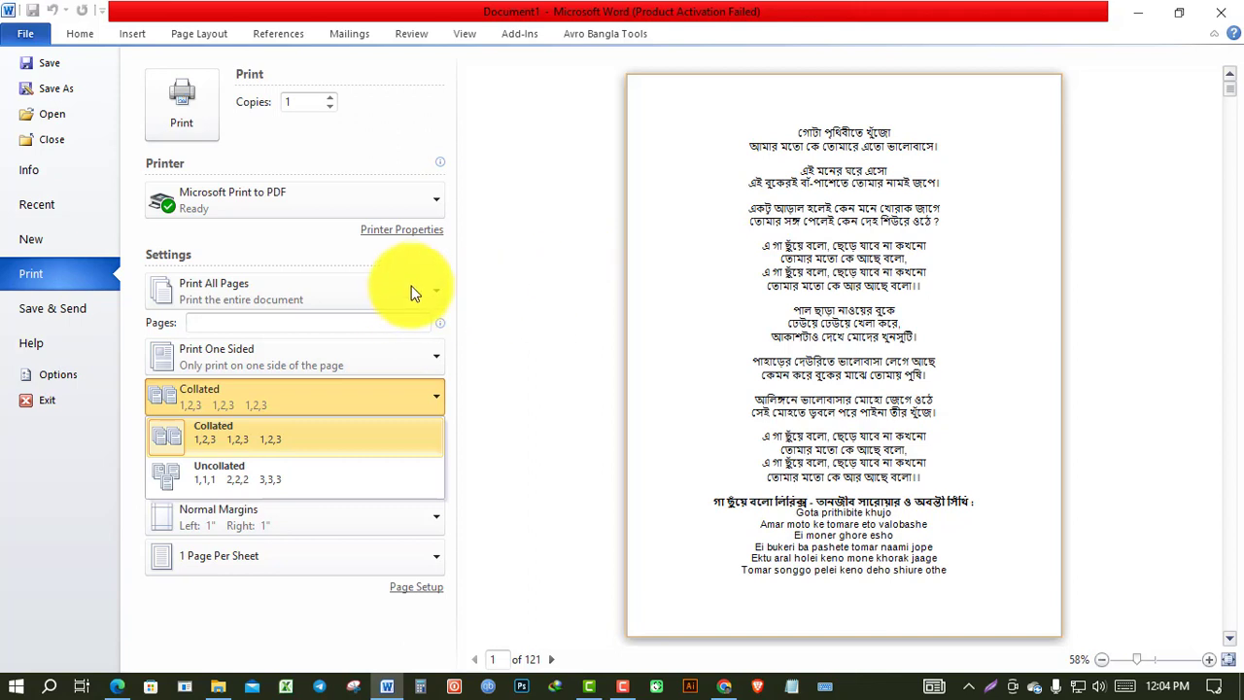
{"action": "left_click", "coordinate": [243, 322]}
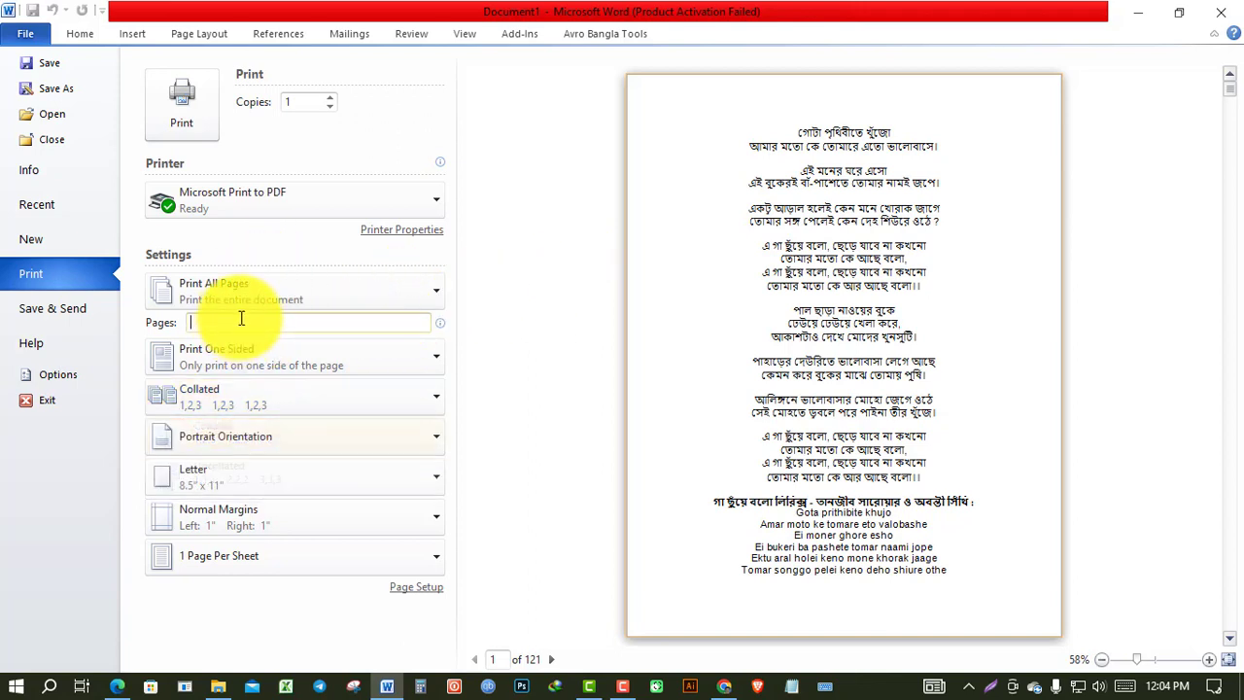
{"action": "type", "text": "1-3"}
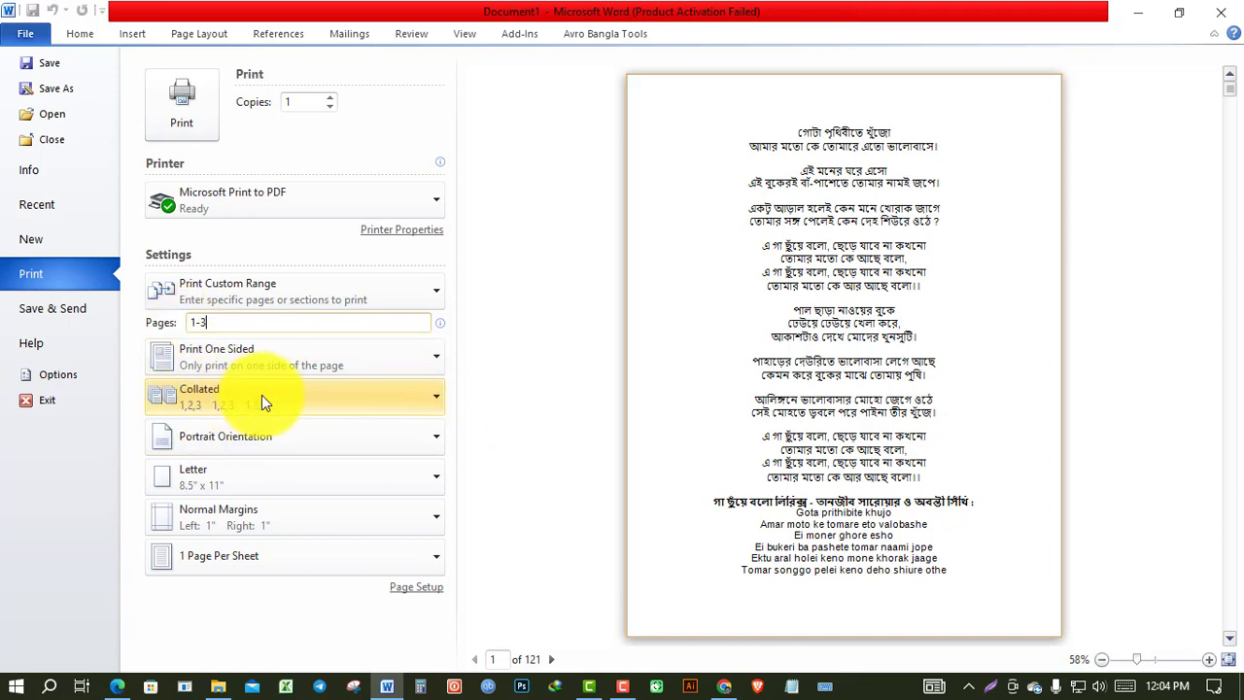
{"action": "left_click", "coordinate": [433, 395]}
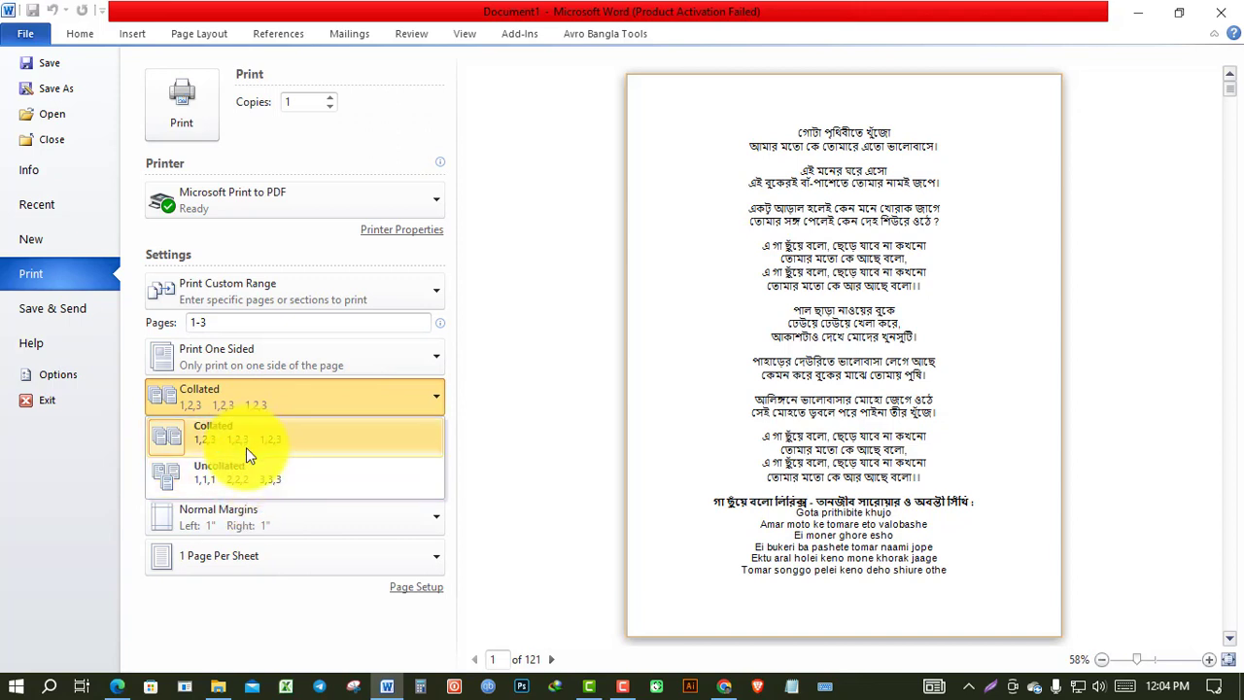
{"action": "left_click", "coordinate": [511, 398]}
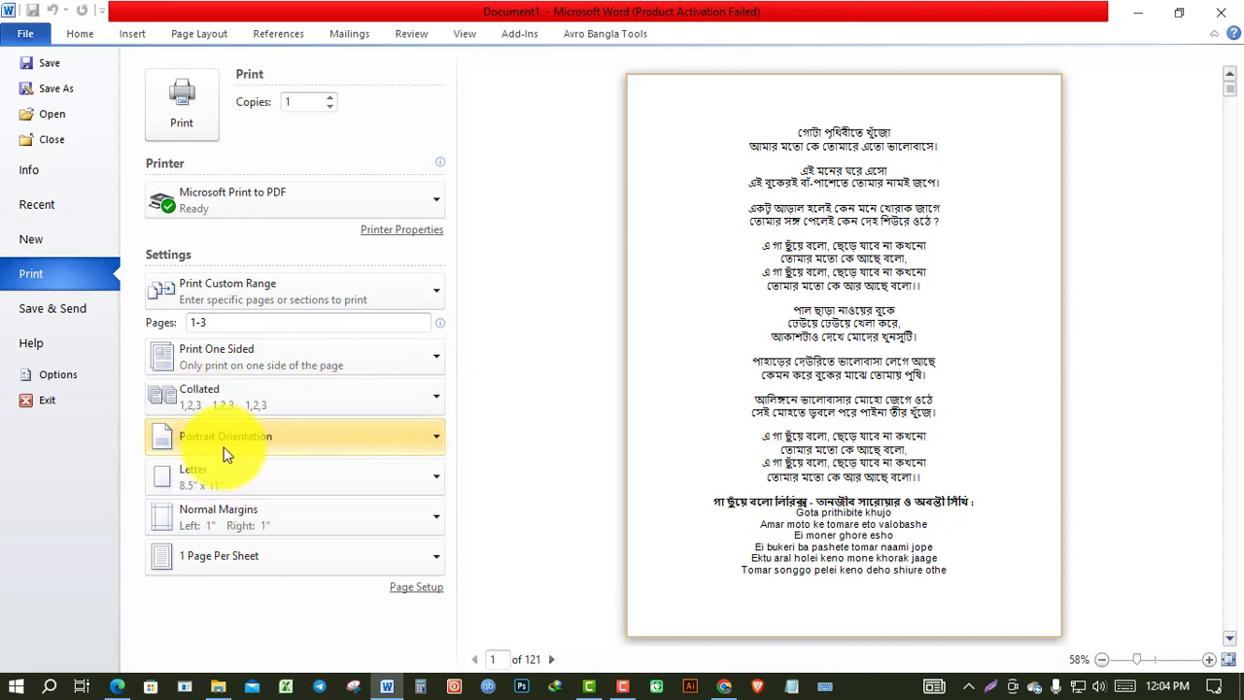
Try Landscape Orientation for the printout and switch back to Portrait Orientation.
{"action": "left_click", "coordinate": [387, 435]}
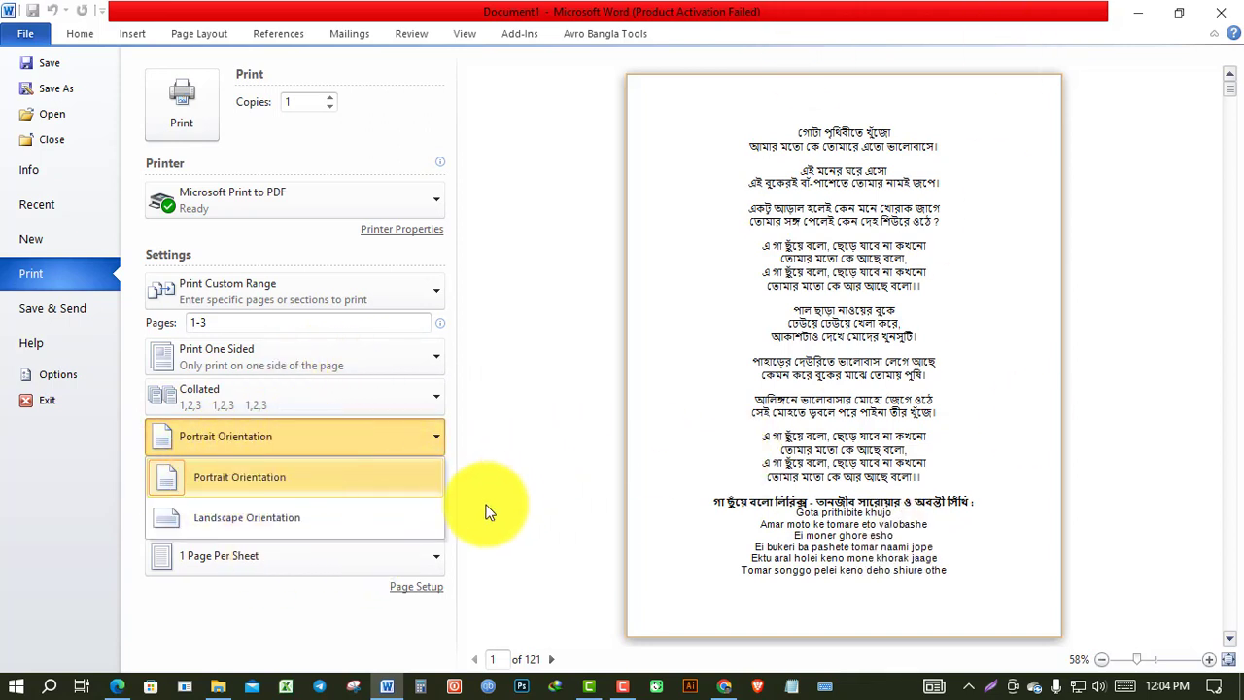
{"action": "left_click", "coordinate": [215, 517]}
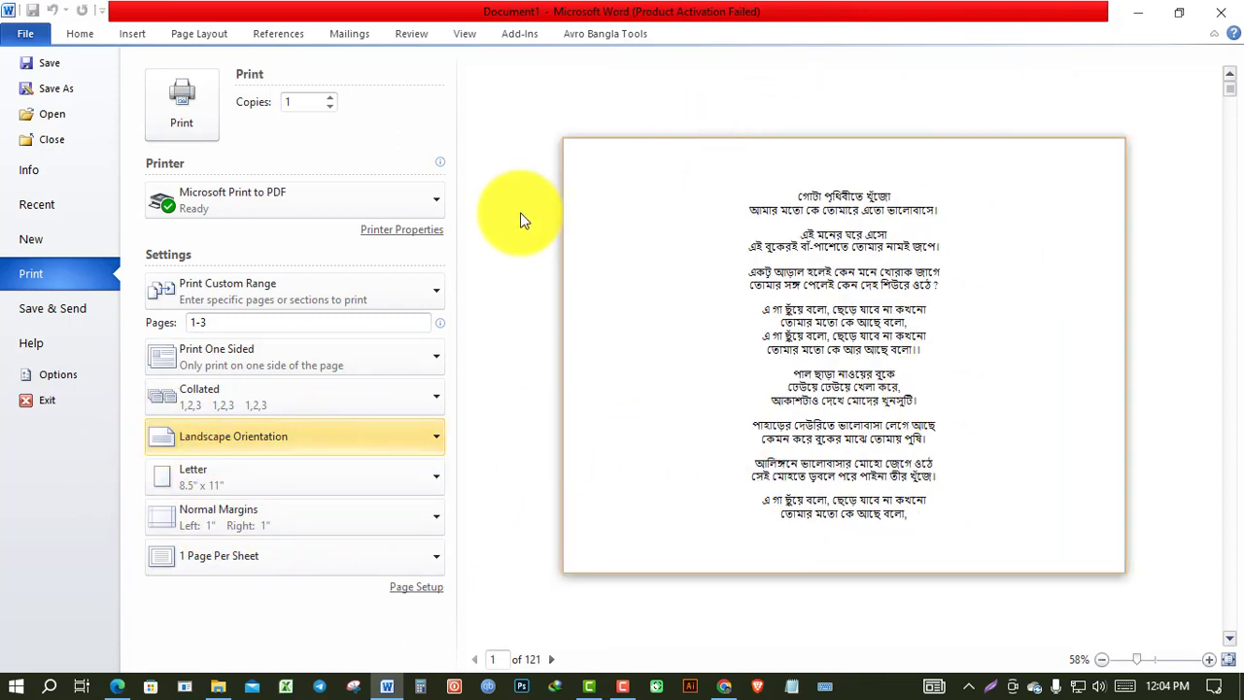
{"action": "left_click", "coordinate": [229, 447]}
{"action": "left_click", "coordinate": [227, 478]}
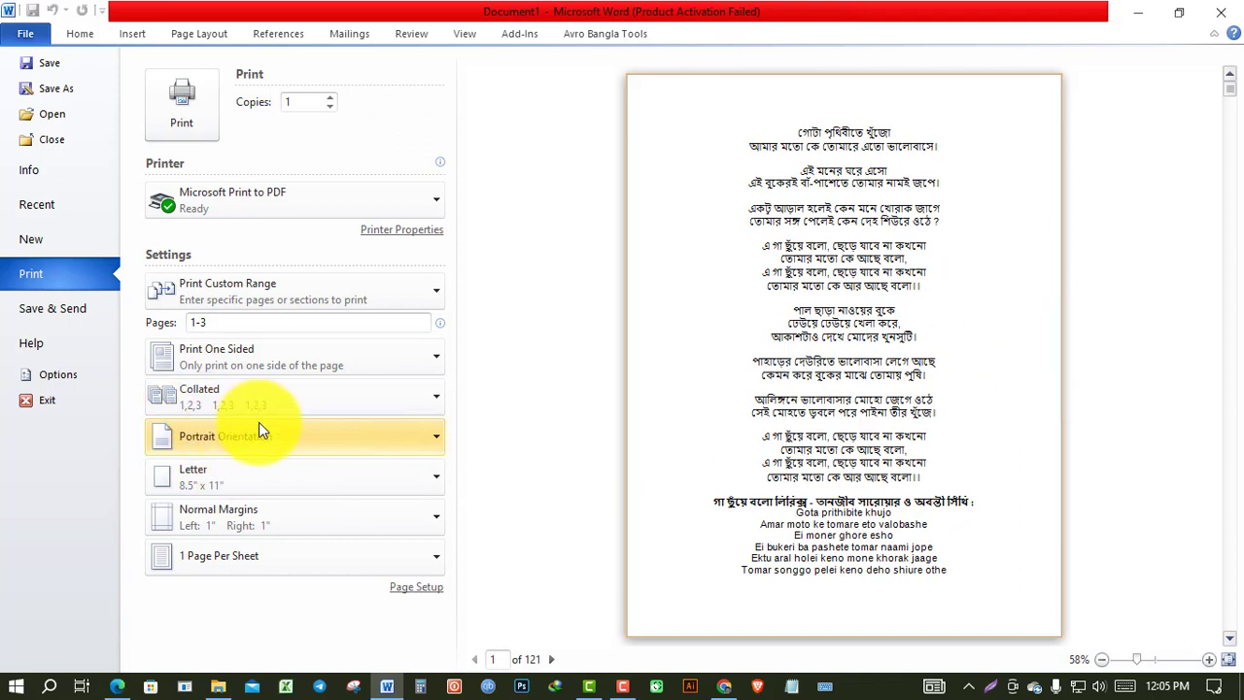
Review the preset paper sizes and the additional sizes in Page Setup, keeping Letter.
{"action": "left_click", "coordinate": [206, 479]}
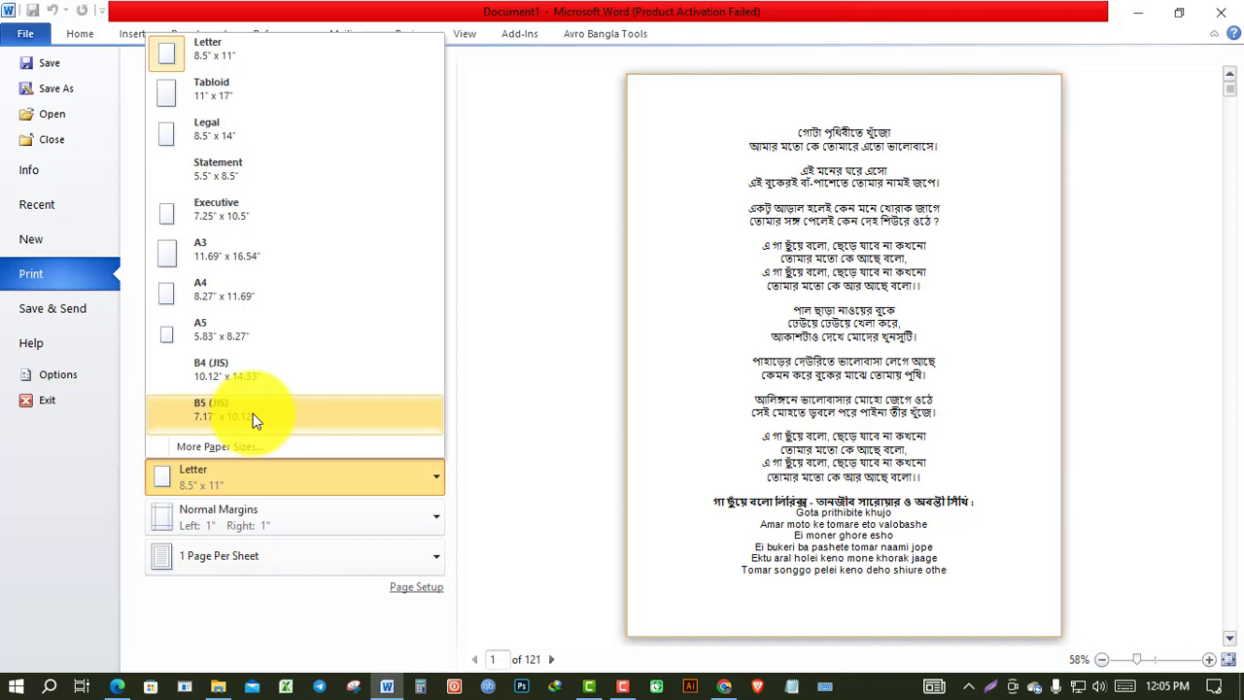
{"action": "left_click", "coordinate": [212, 445]}
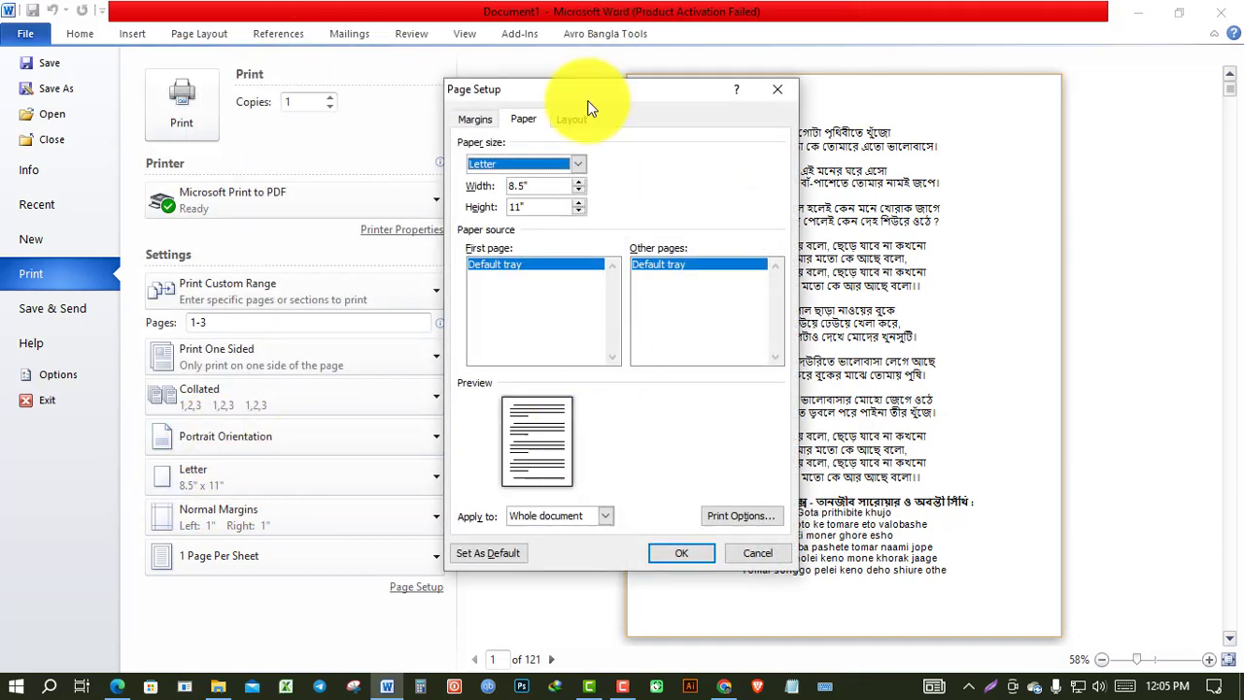
{"action": "left_click", "coordinate": [579, 169]}
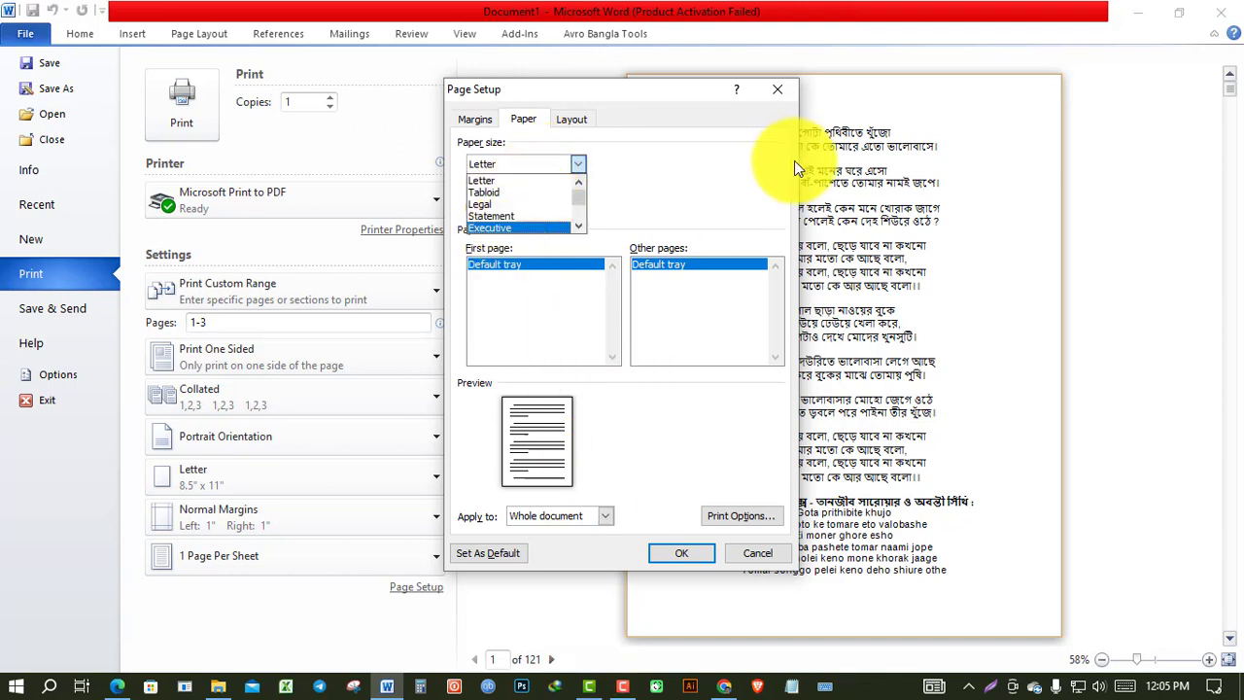
{"action": "left_click", "coordinate": [780, 96]}
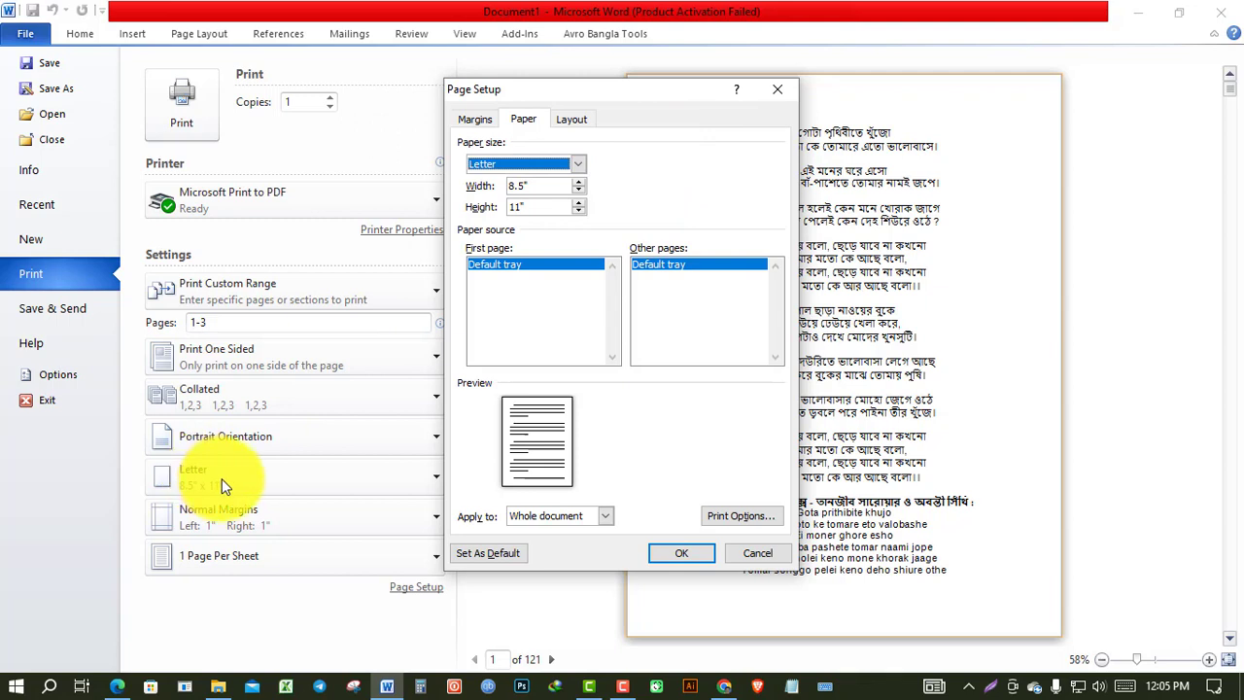
{"action": "left_click", "coordinate": [681, 552]}
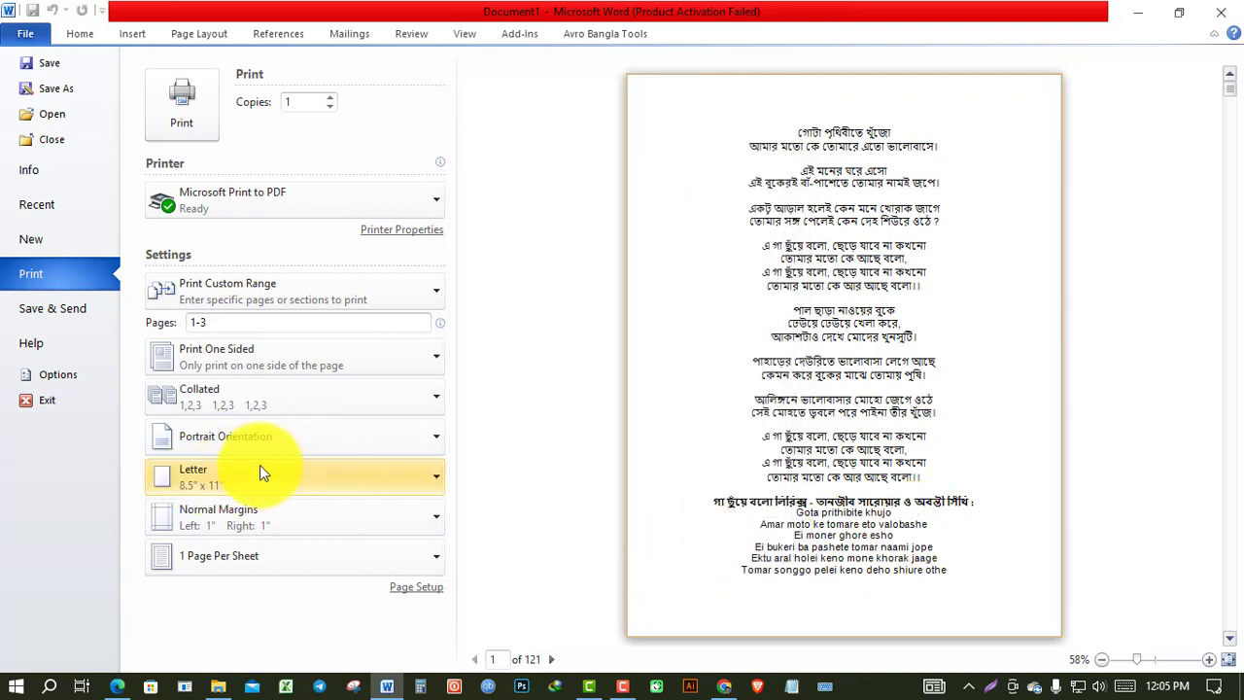
Set the paper size to A4 and review the margin presets, keeping Normal Margins.
{"action": "left_click", "coordinate": [258, 476]}
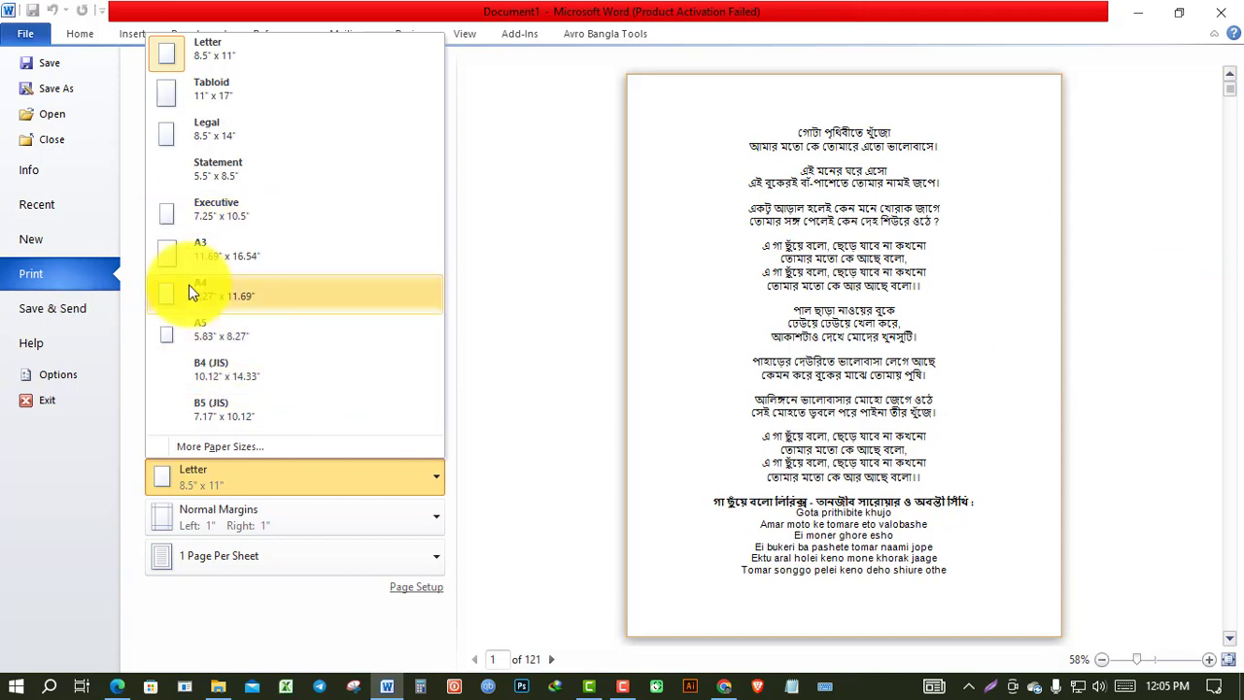
{"action": "left_click", "coordinate": [214, 301]}
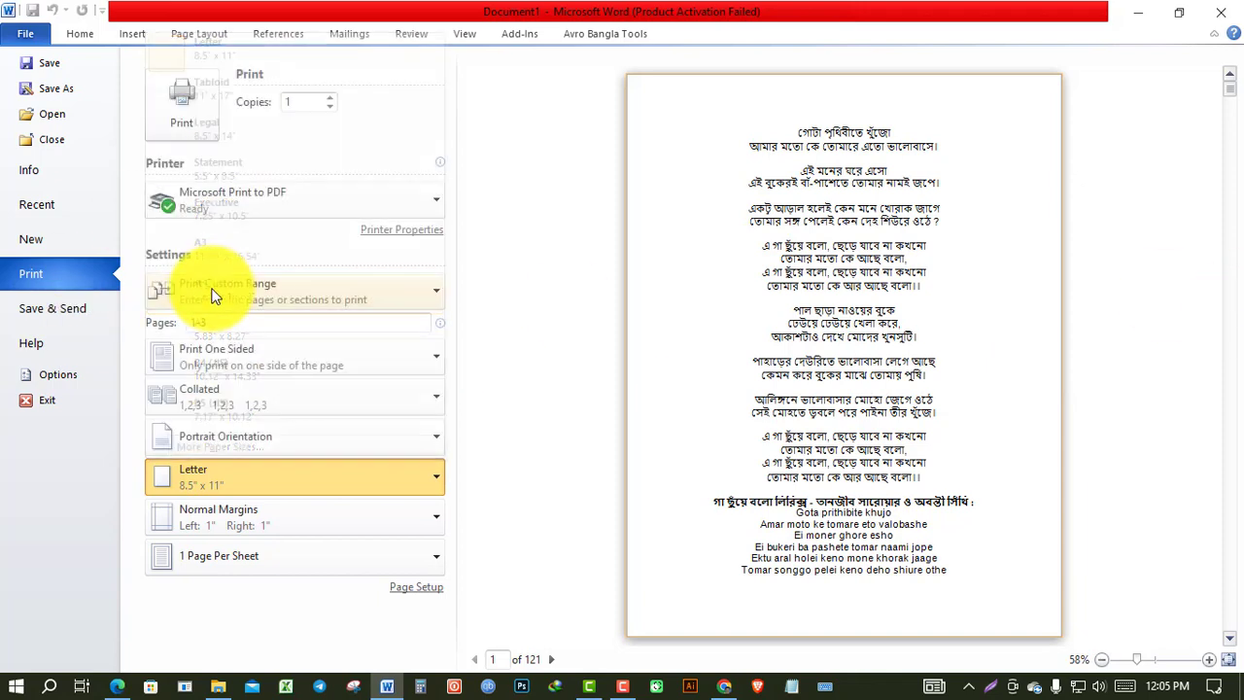
{"action": "left_click", "coordinate": [259, 520]}
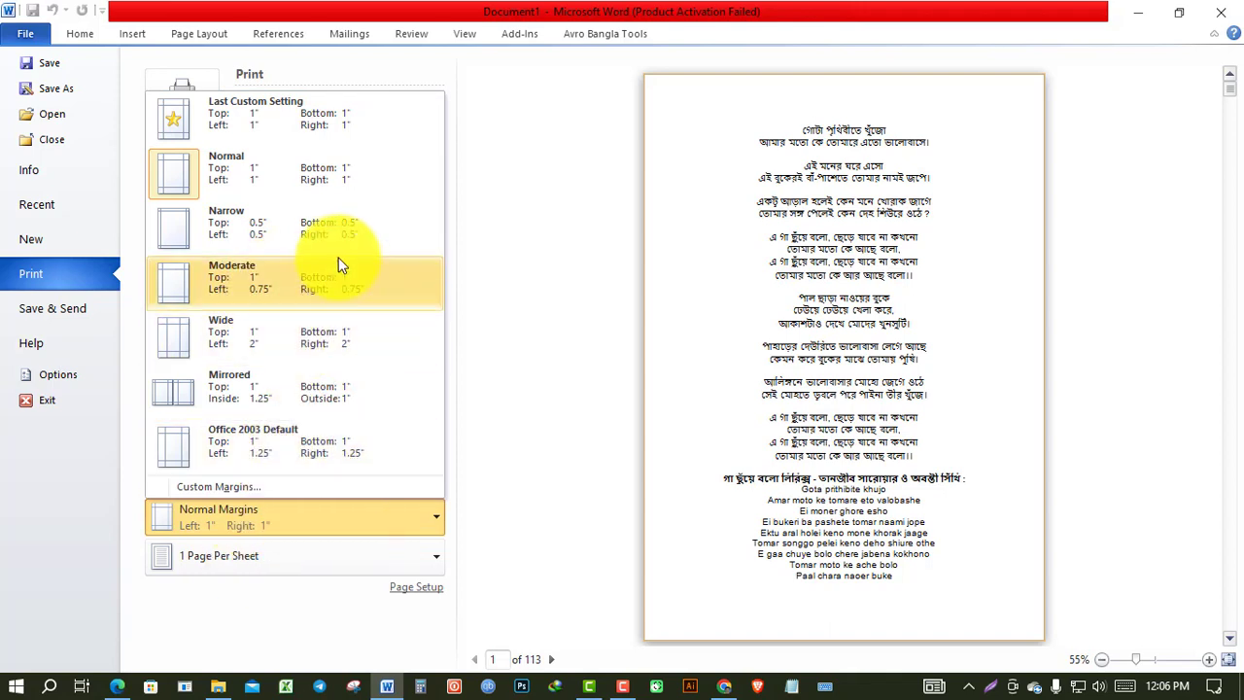
{"action": "left_click", "coordinate": [574, 191]}
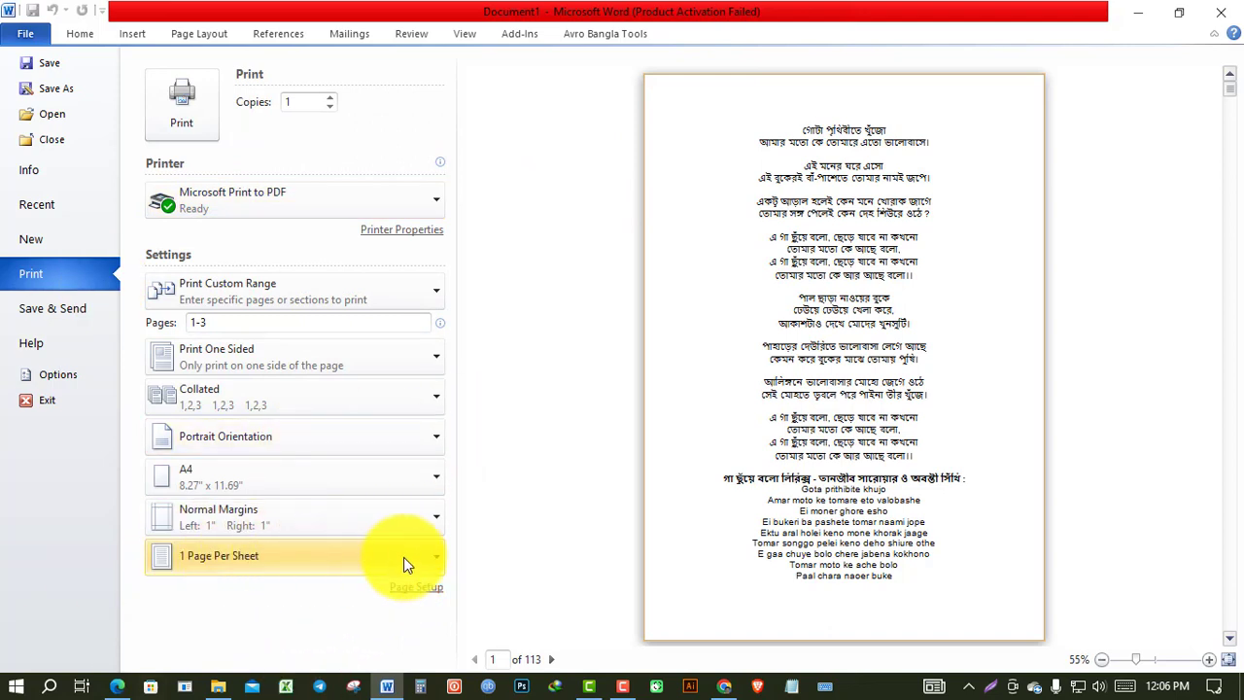
Try 2 Pages Per Sheet and 4 Pages Per Sheet for the printout and switch back to 1 Page Per Sheet.
{"action": "left_click", "coordinate": [433, 556]}
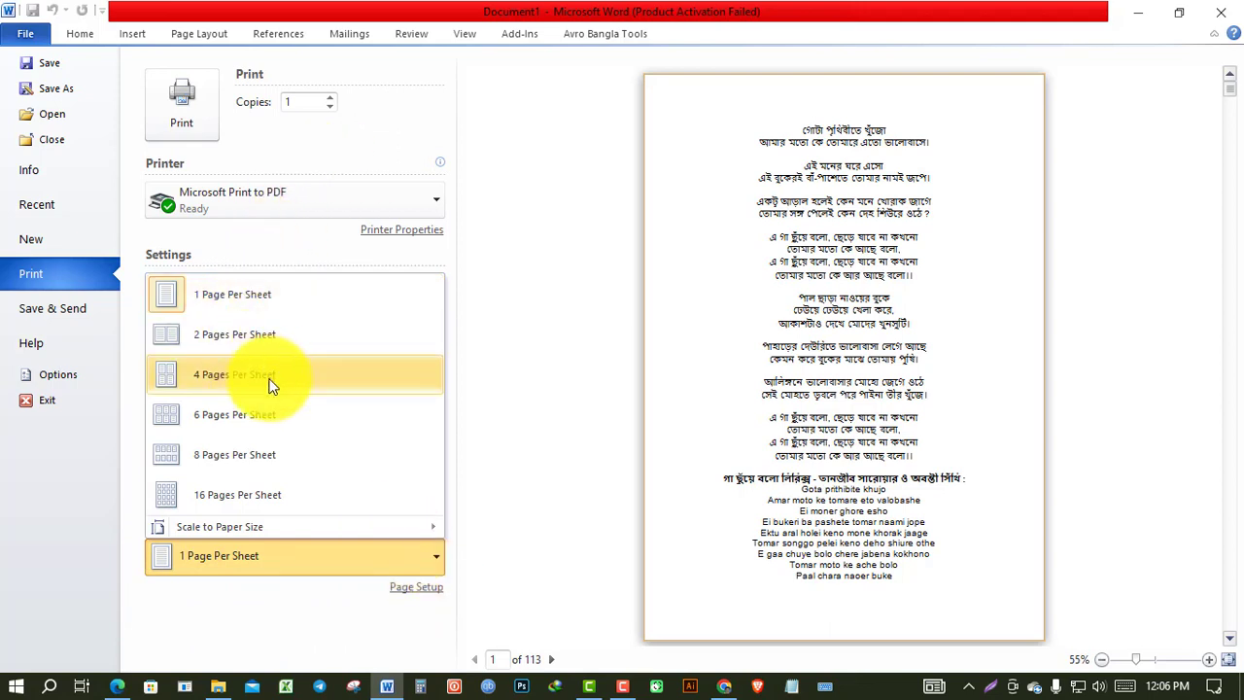
{"action": "left_click", "coordinate": [259, 348]}
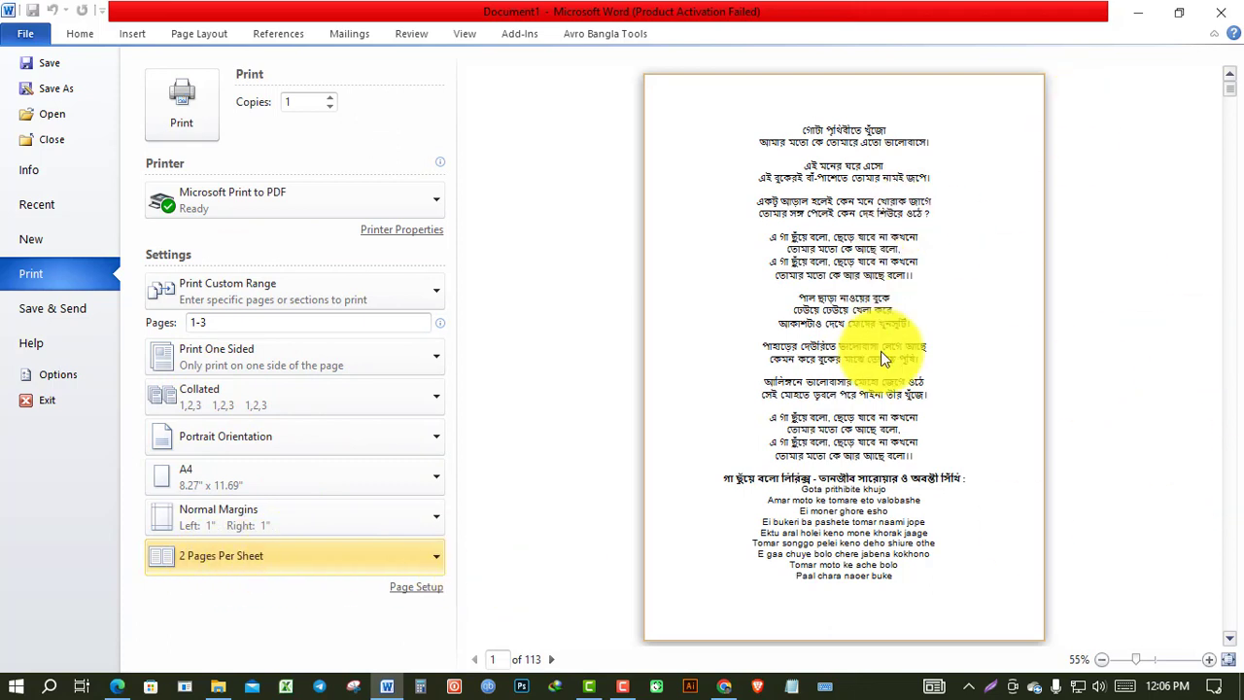
{"action": "left_click", "coordinate": [433, 562]}
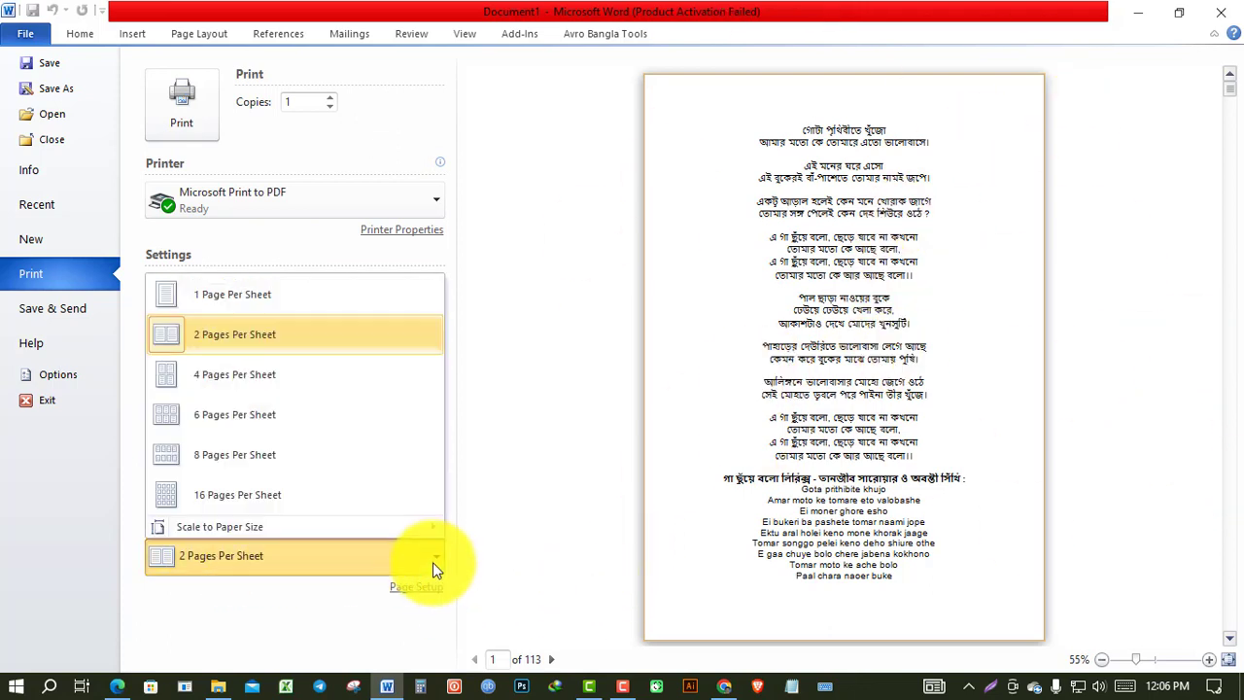
{"action": "left_click", "coordinate": [202, 379]}
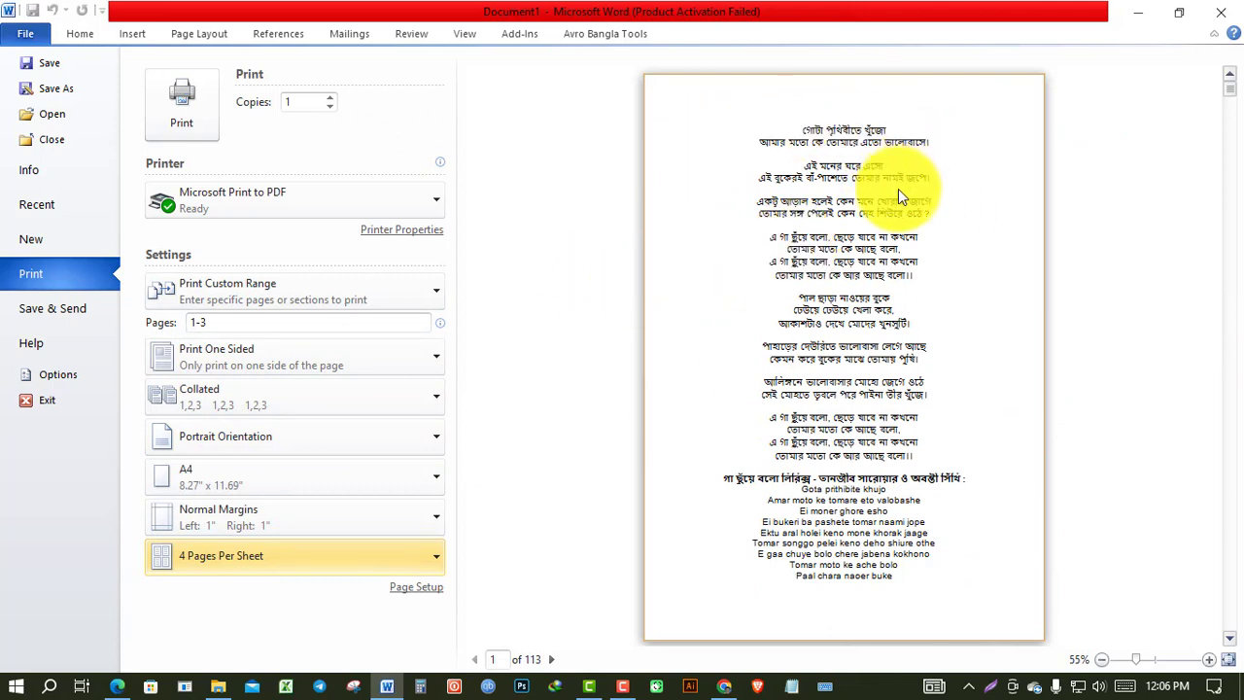
{"action": "left_click", "coordinate": [431, 563]}
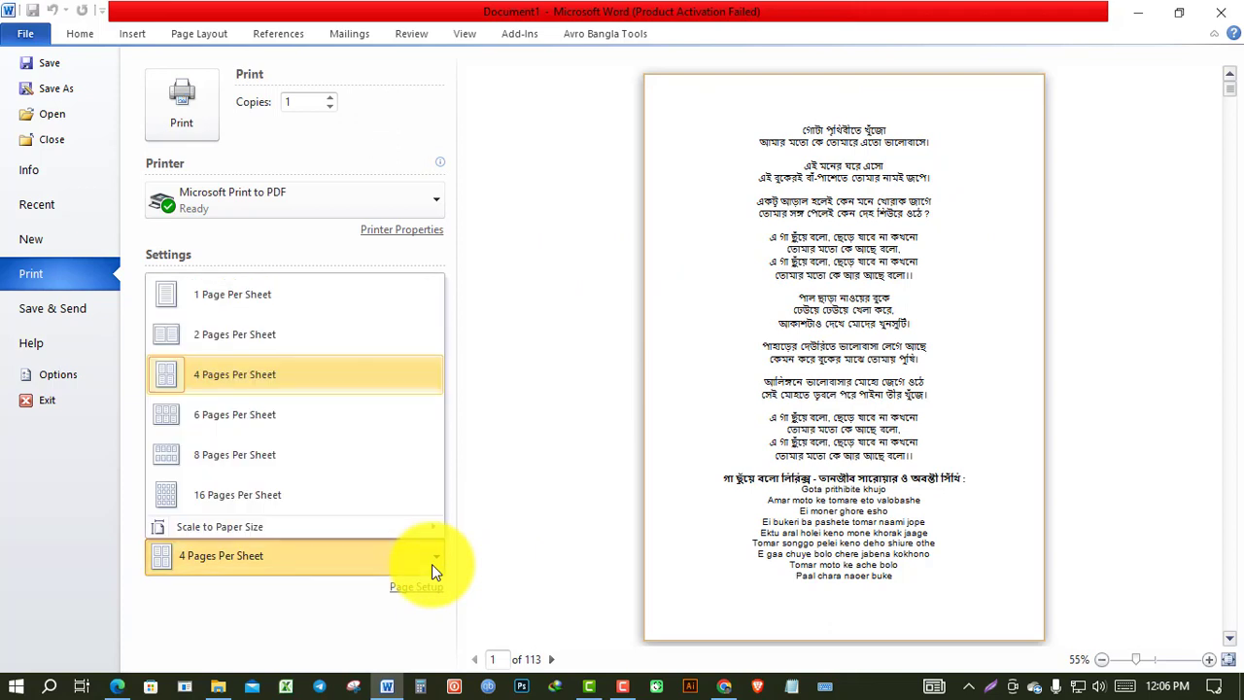
{"action": "left_click", "coordinate": [215, 307]}
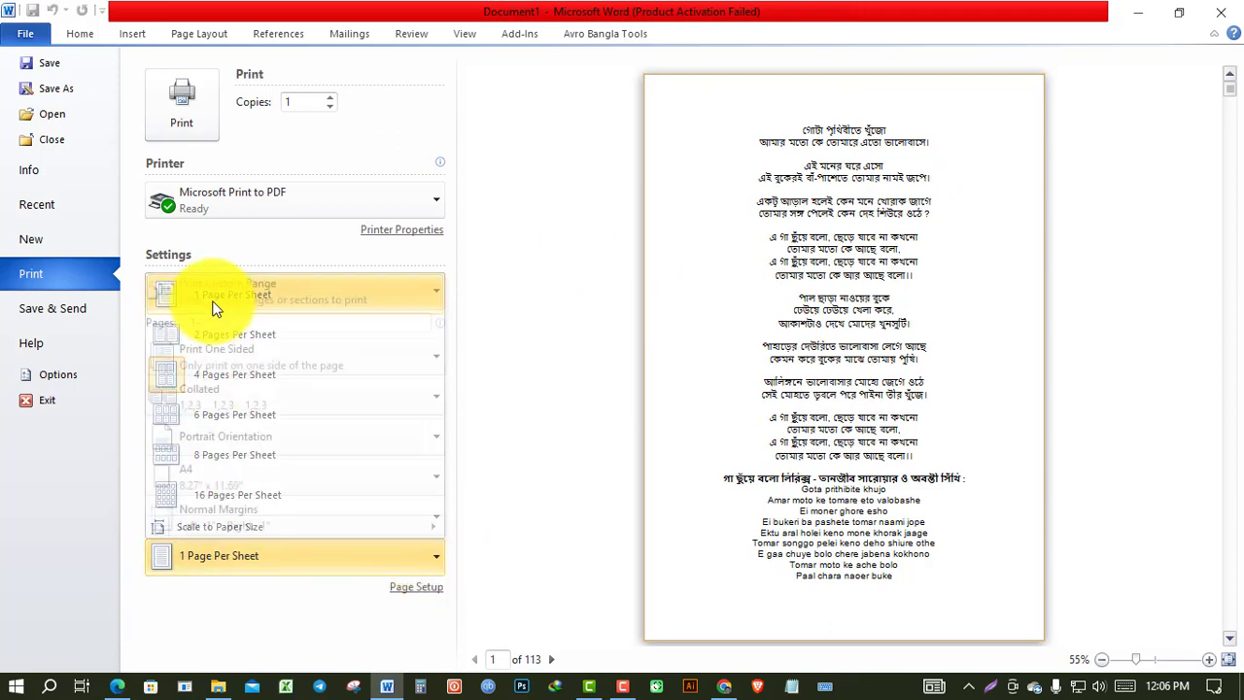
Review the paper and layout settings in Page Setup, including the section start options, keeping New page.
{"action": "left_click", "coordinate": [421, 587]}
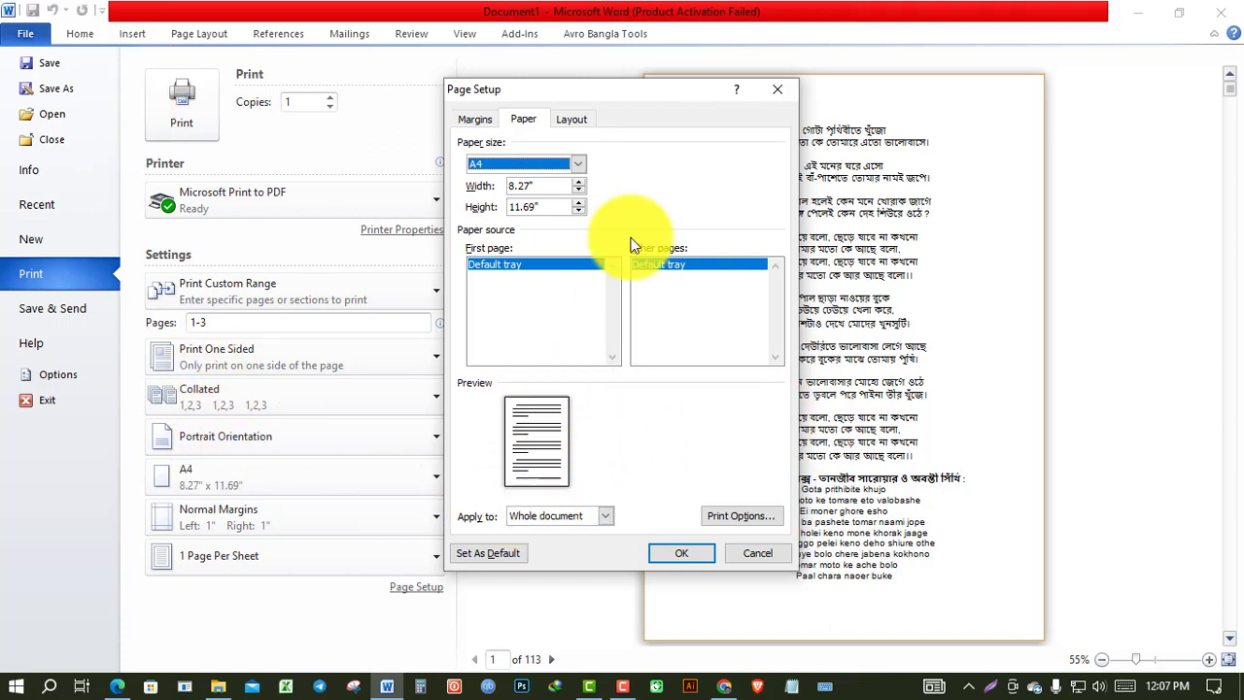
{"action": "left_click", "coordinate": [583, 119]}
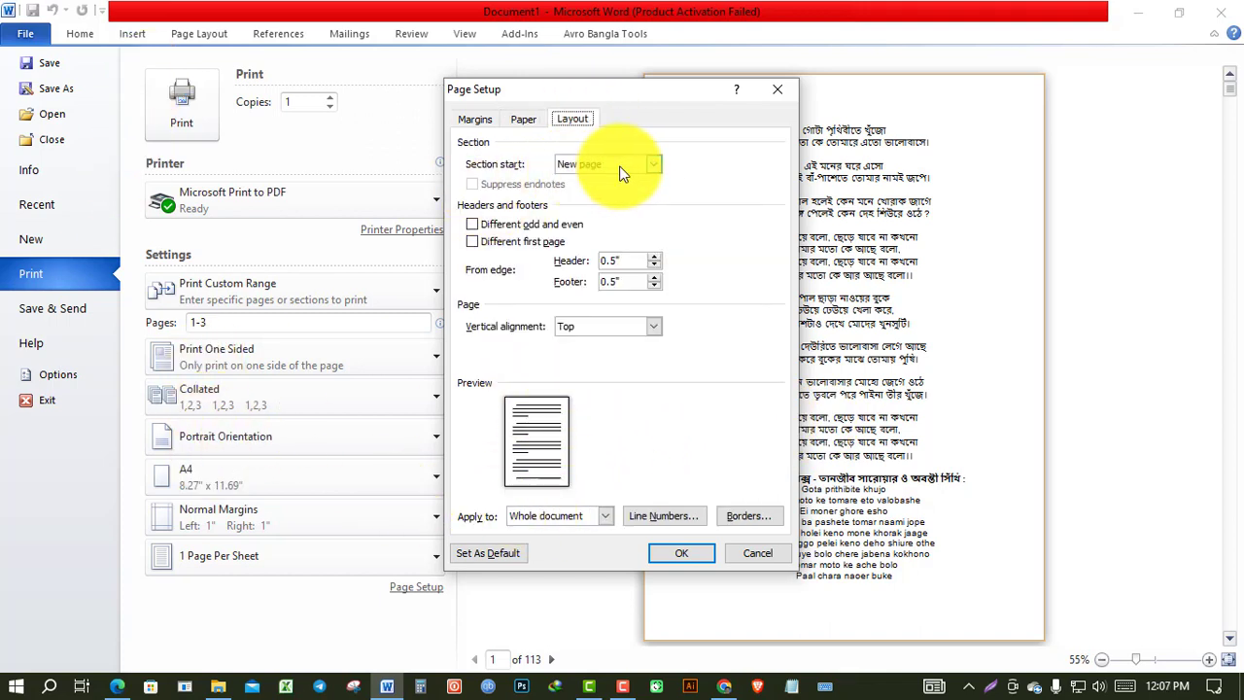
{"action": "left_click", "coordinate": [657, 168]}
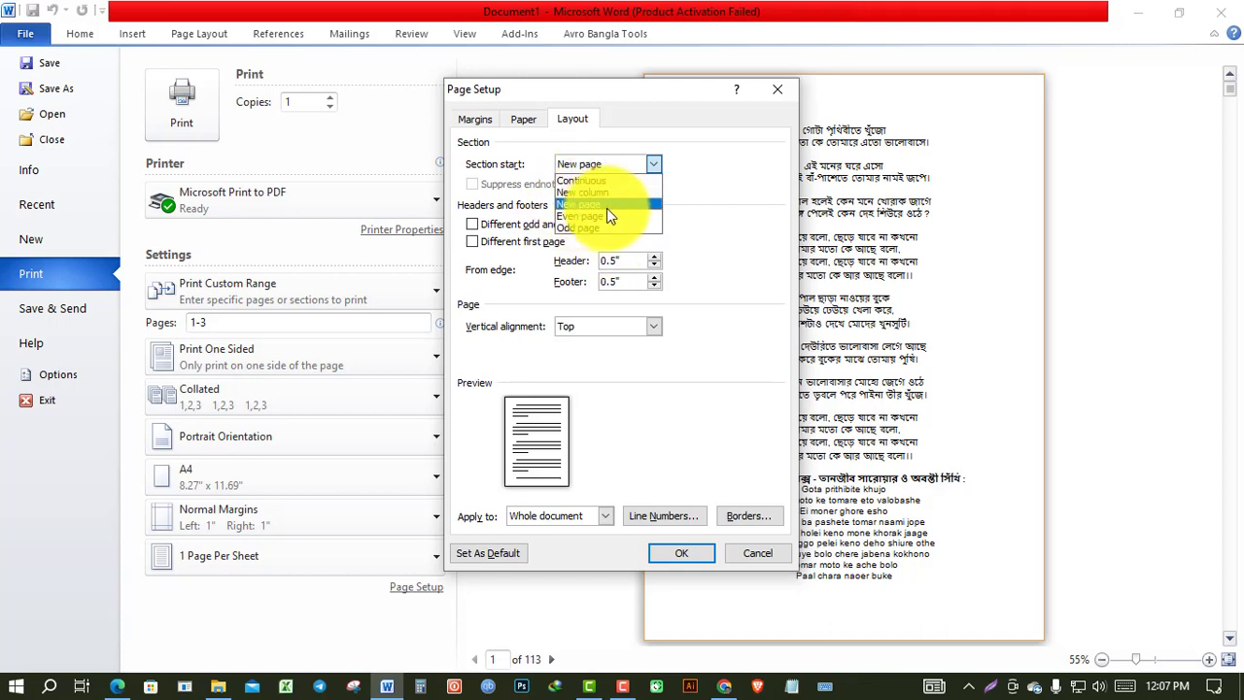
{"action": "left_click", "coordinate": [653, 165]}
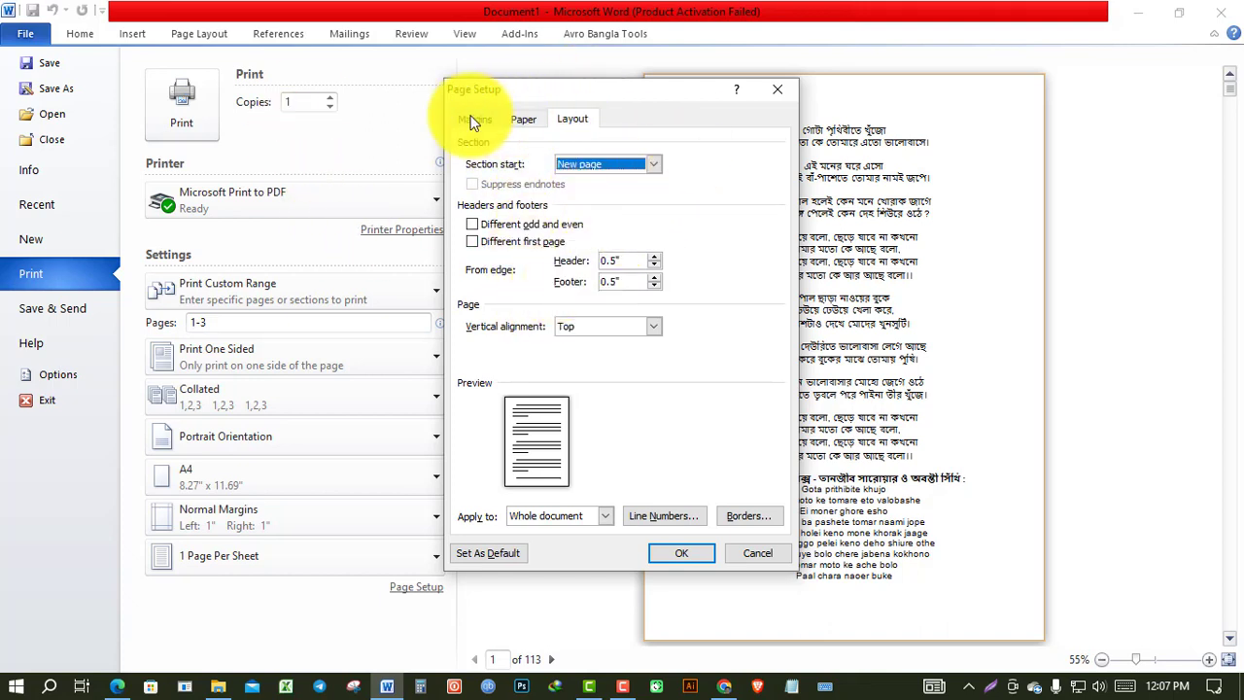
{"action": "left_click", "coordinate": [679, 554]}
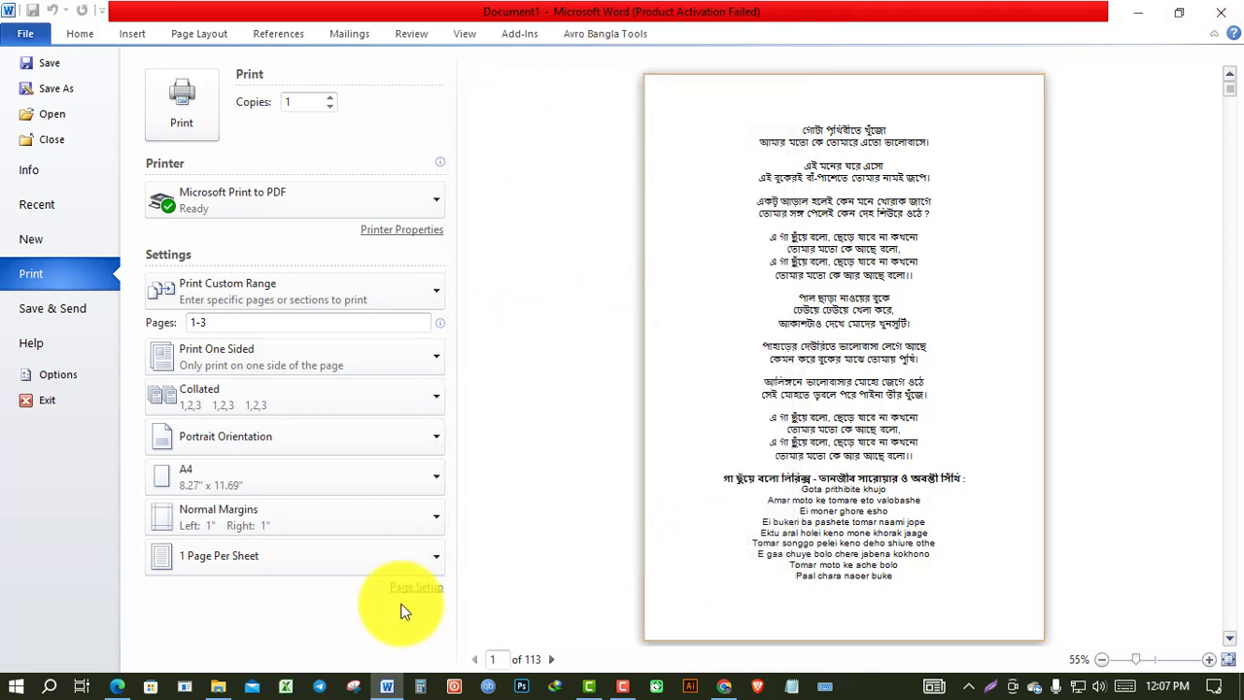
Try to print pages 1-3 of the document with Microsoft Print to PDF.
{"action": "left_click", "coordinate": [194, 116]}
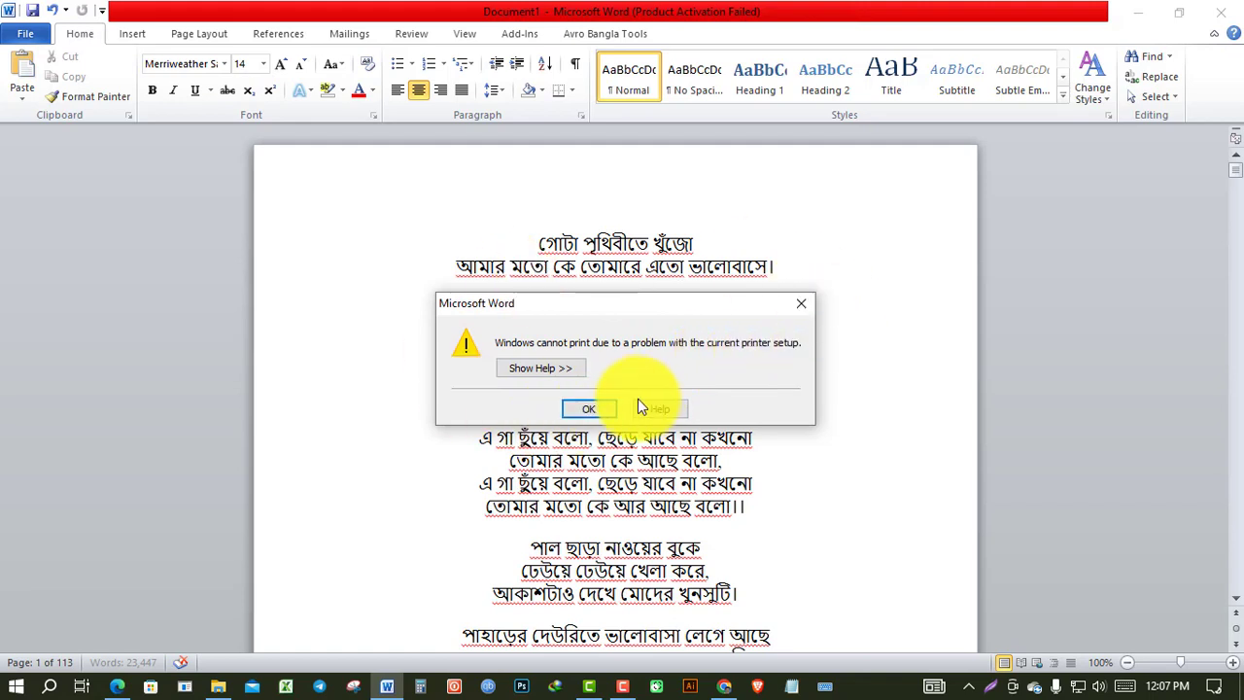
{"action": "left_click", "coordinate": [591, 415]}
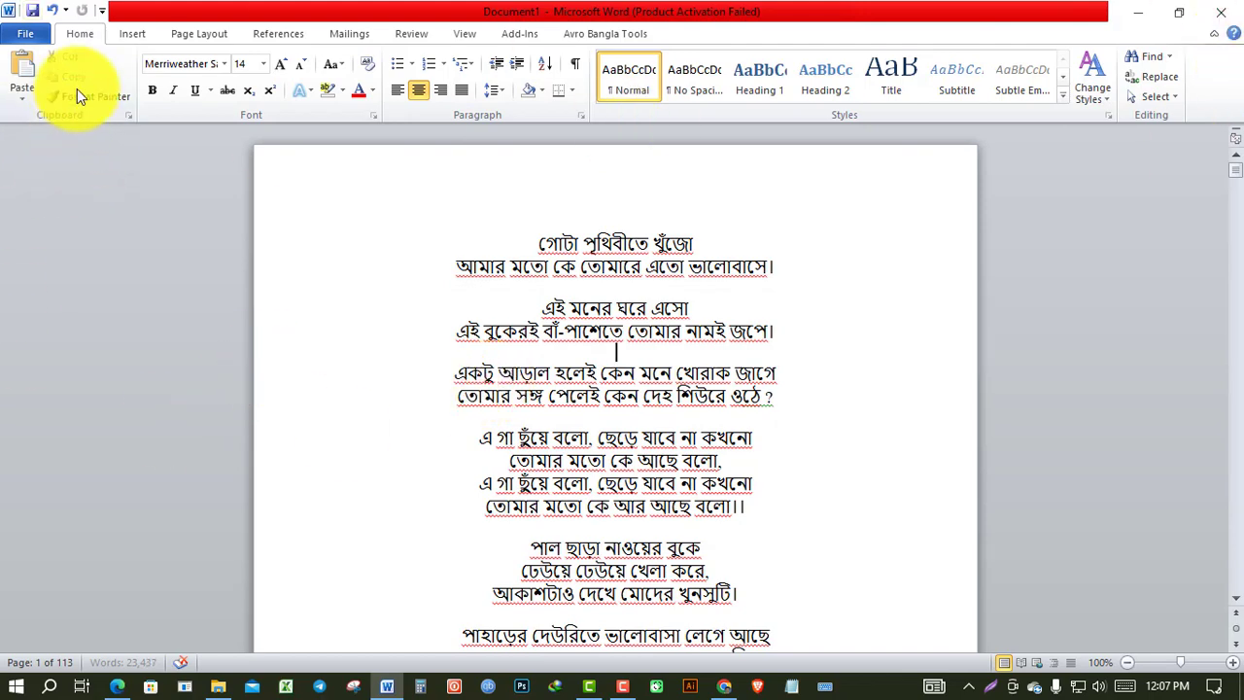
Return to the document's print settings and review the available printers, keeping Microsoft Print to PDF.
{"action": "left_click", "coordinate": [37, 37]}
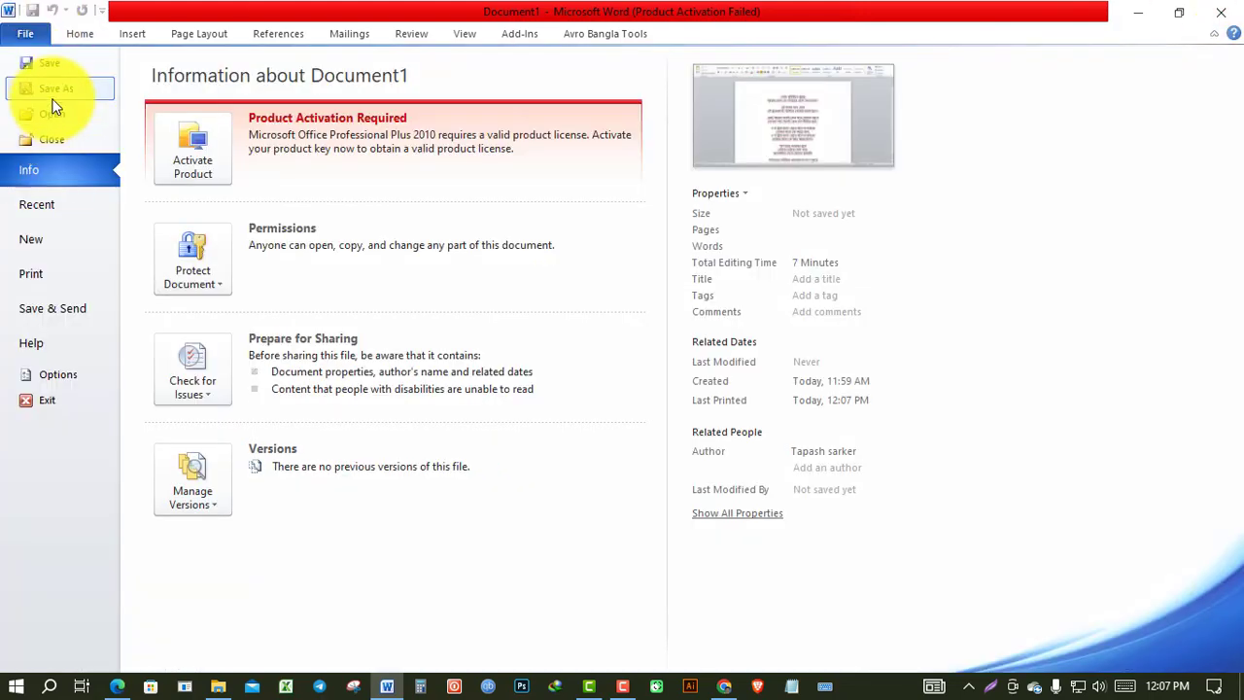
{"action": "left_click", "coordinate": [47, 275]}
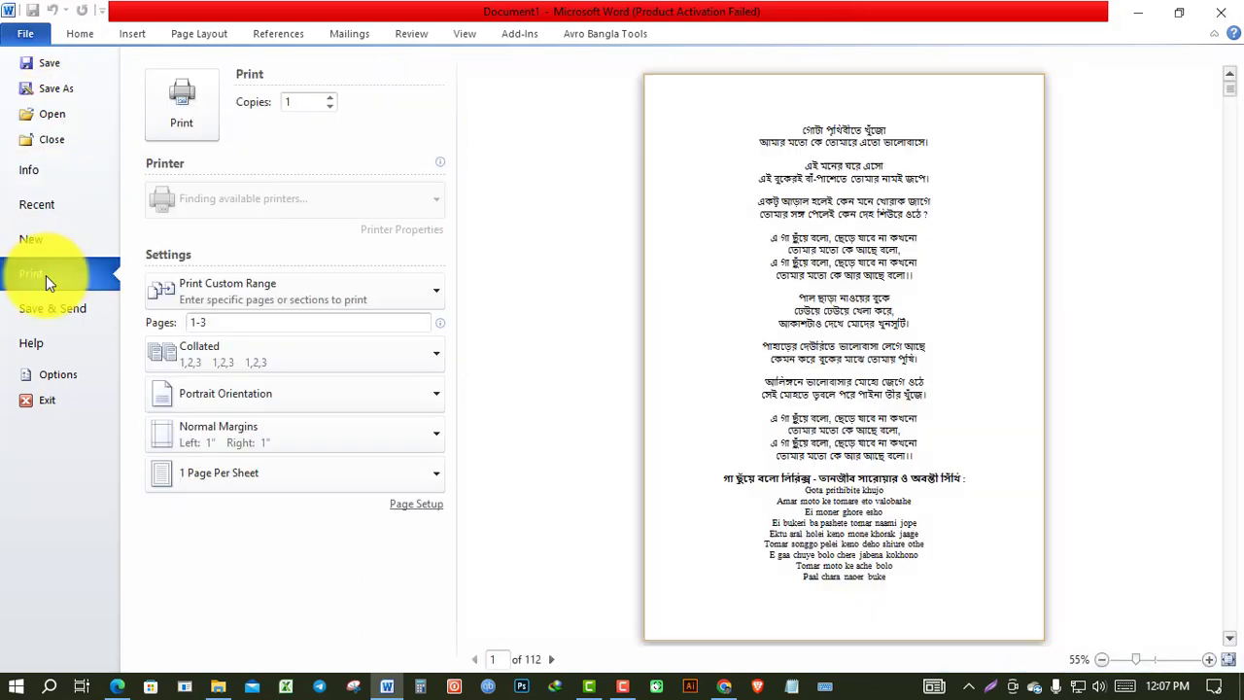
{"action": "left_click", "coordinate": [435, 204]}
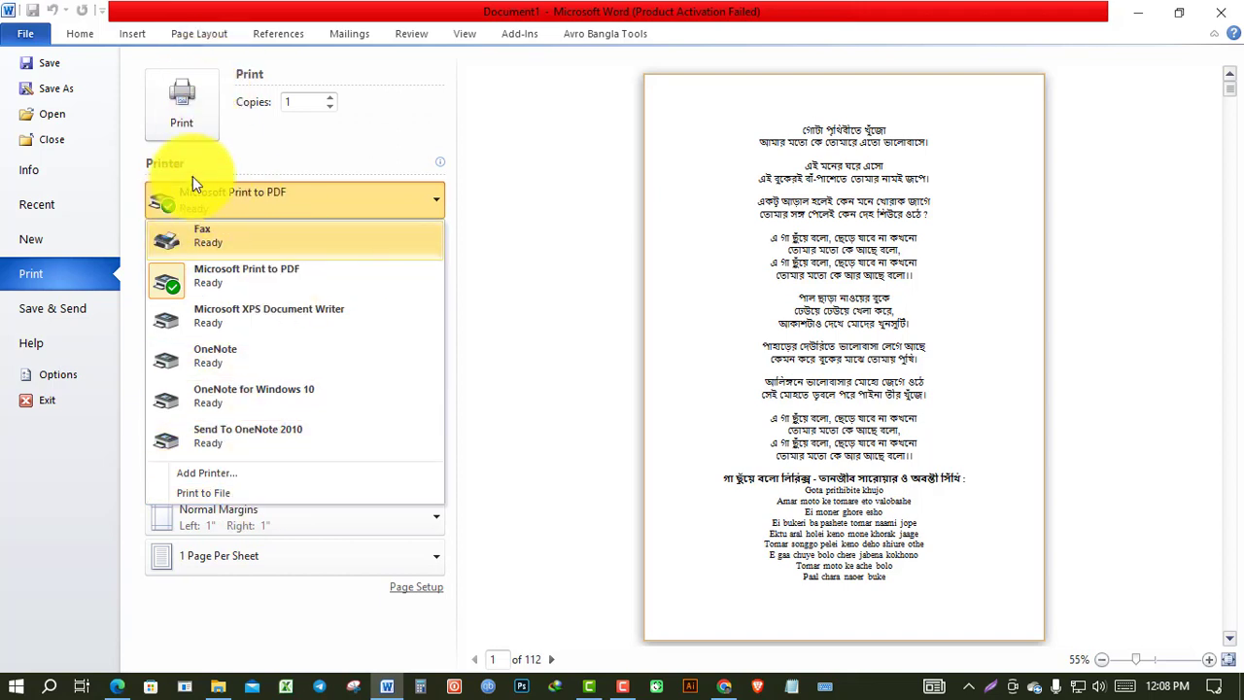
{"action": "left_click", "coordinate": [525, 329]}
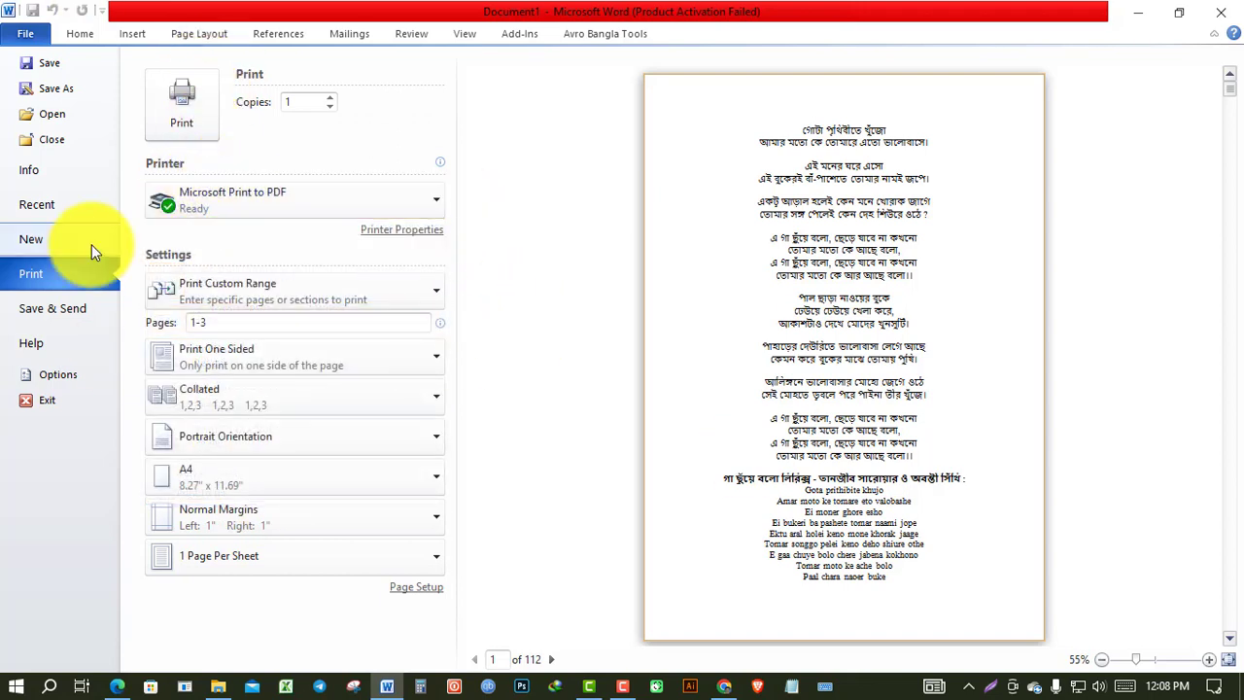